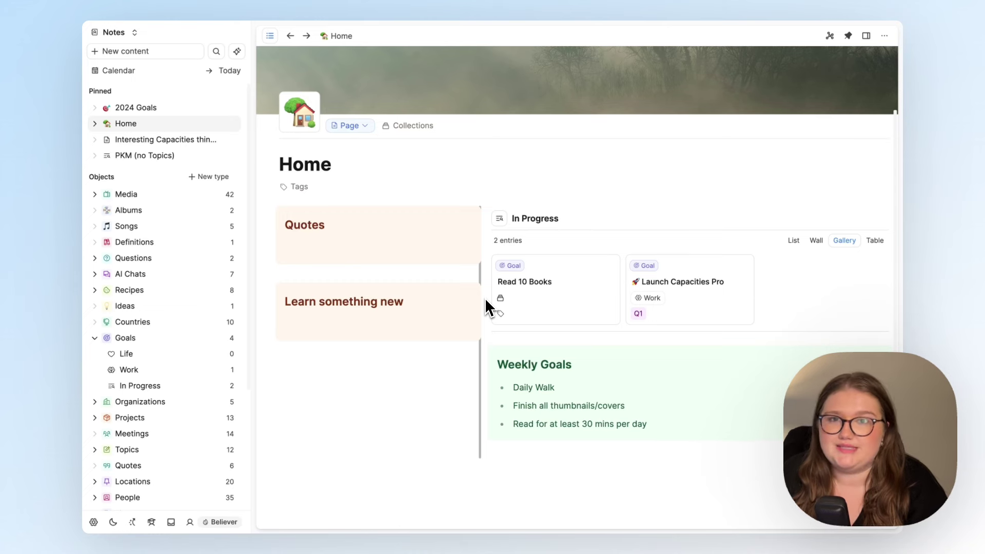
Try placing the Life goals collection under the Learn something new heading.
{"action": "scroll", "coordinate": [357, 355], "scroll_direction": "down", "scroll_amount": 1}
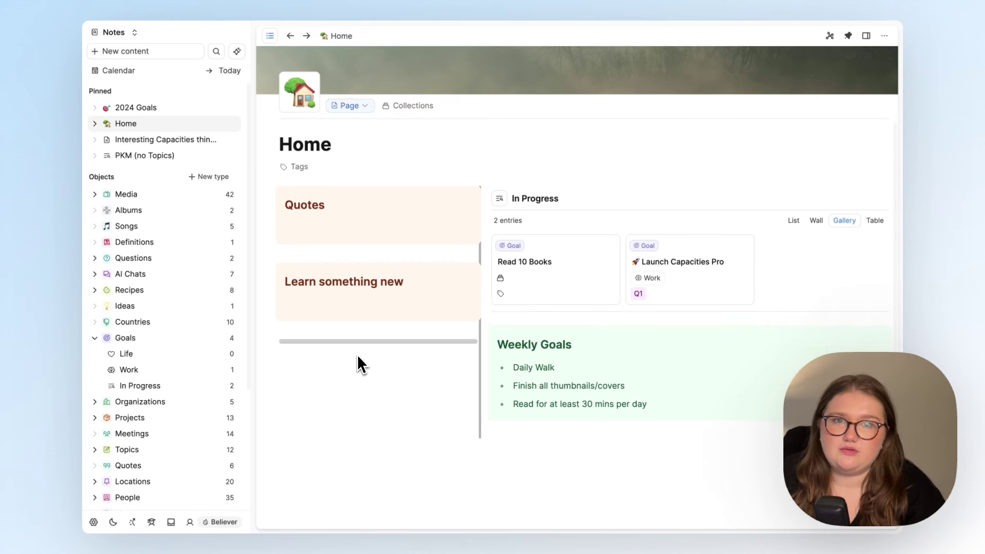
{"action": "left_click", "coordinate": [341, 220]}
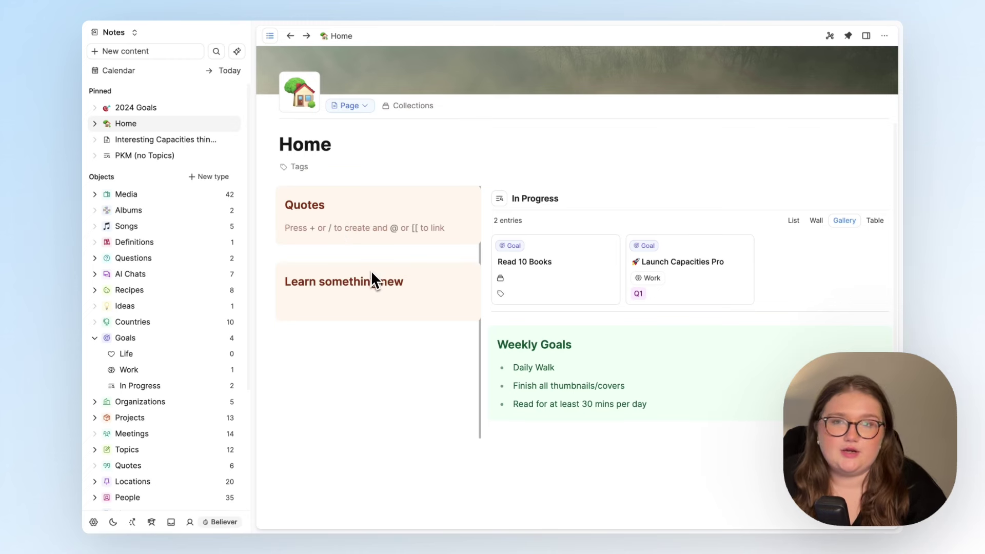
{"action": "left_click", "coordinate": [365, 300]}
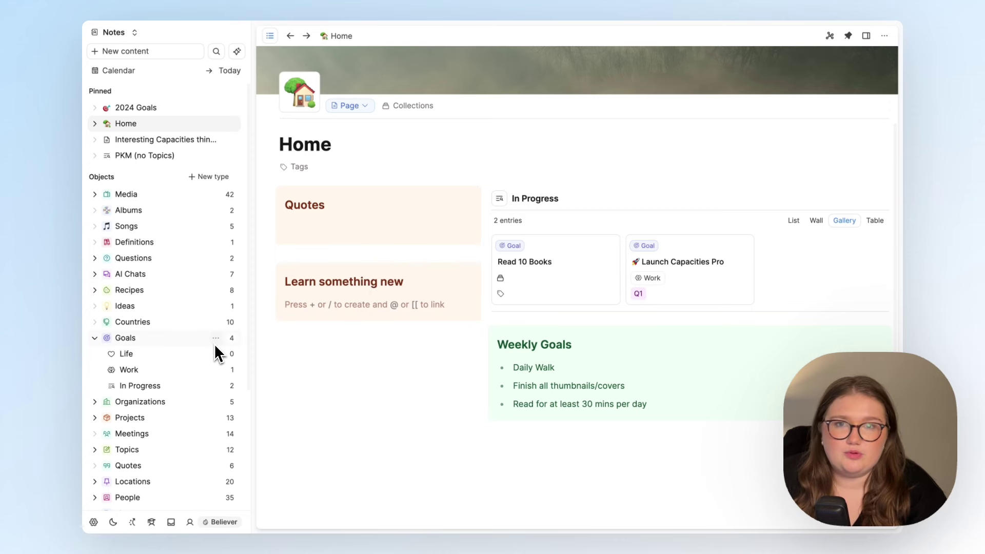
{"action": "left_click_drag", "start_coordinate": [229, 352], "coordinate": [296, 358]}
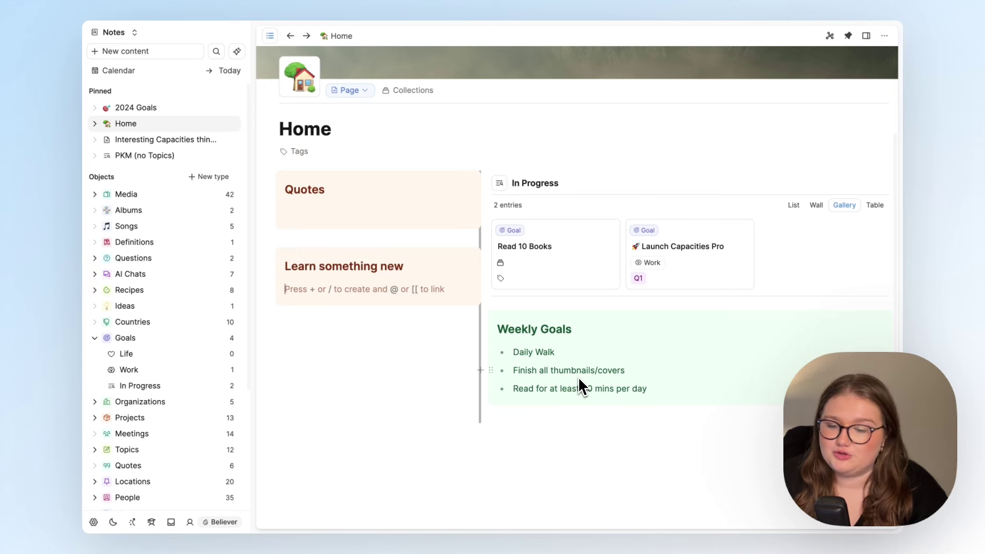
Insert an All Quotes query ('/query quo') into the Quotes block, listing 6 quotes.
{"action": "left_click", "coordinate": [371, 209]}
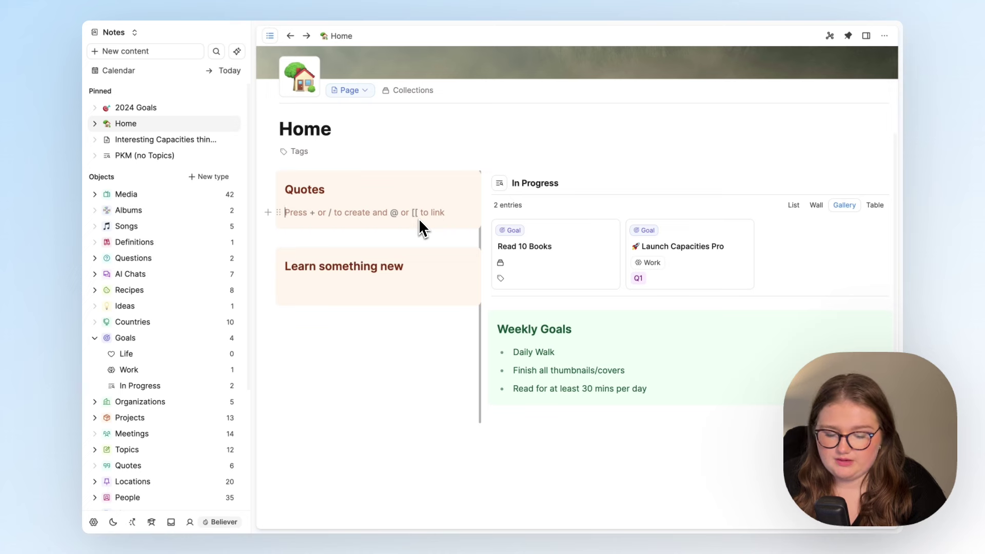
{"action": "type", "text": "/"}
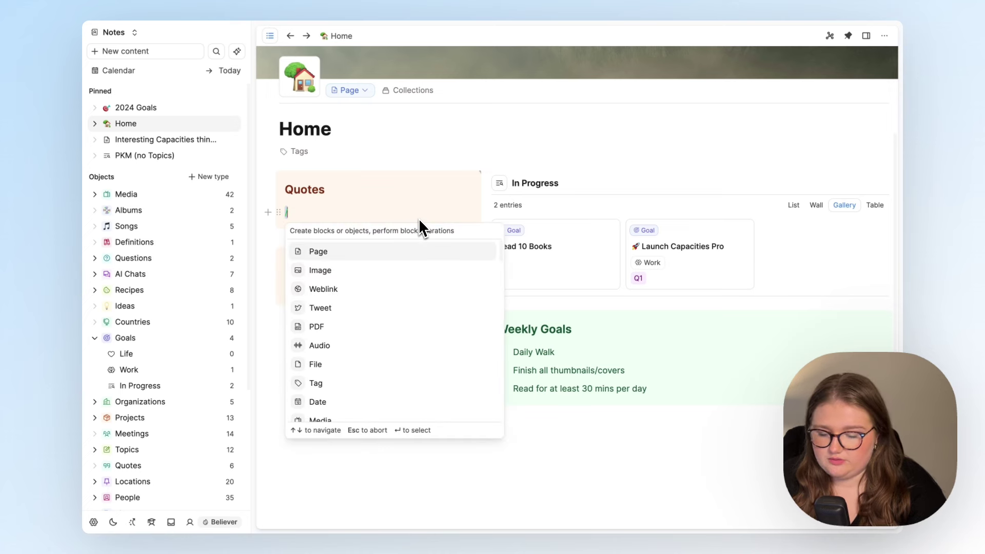
{"action": "type", "text": "query"}
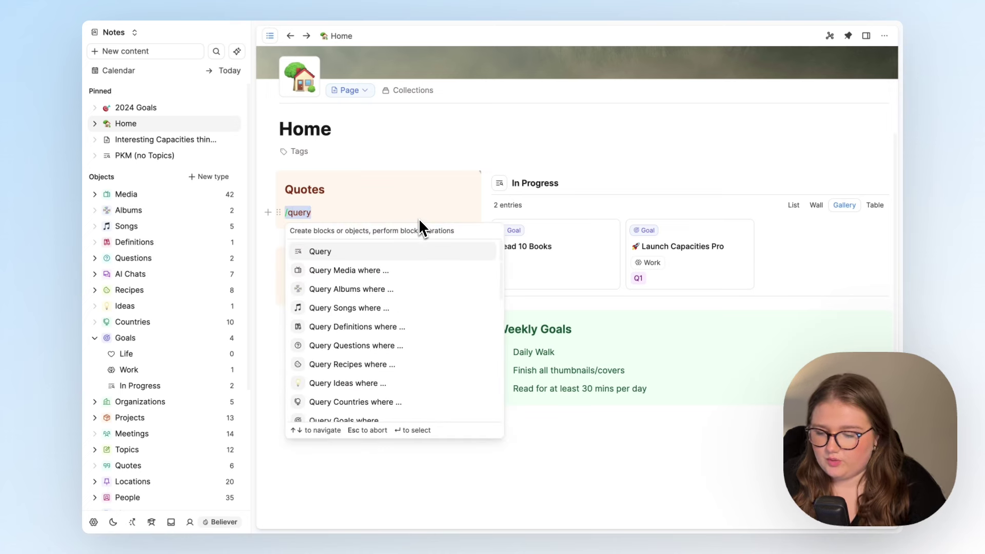
{"action": "type", "text": " quo"}
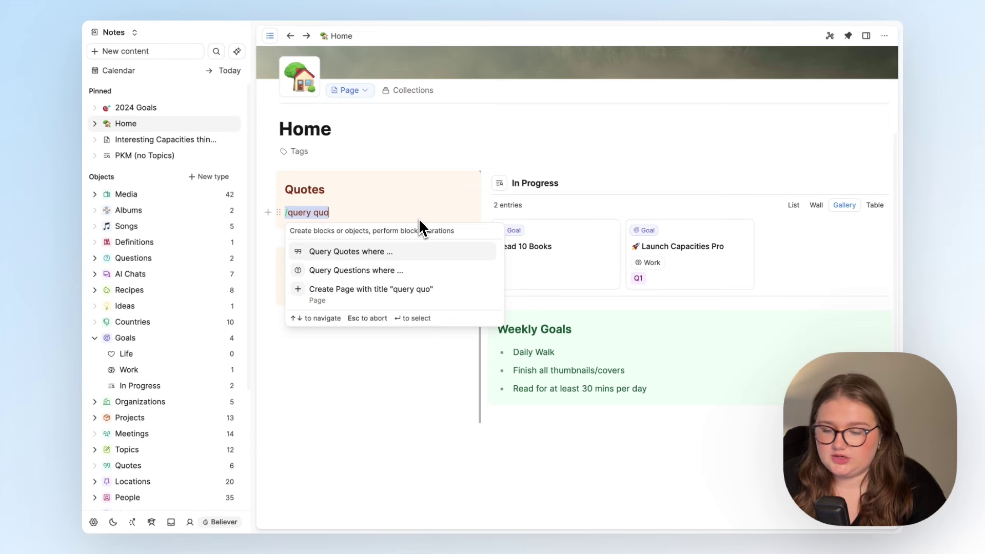
{"action": "key", "text": "Return"}
{"action": "scroll", "coordinate": [418, 217], "scroll_direction": "up", "scroll_amount": 2}
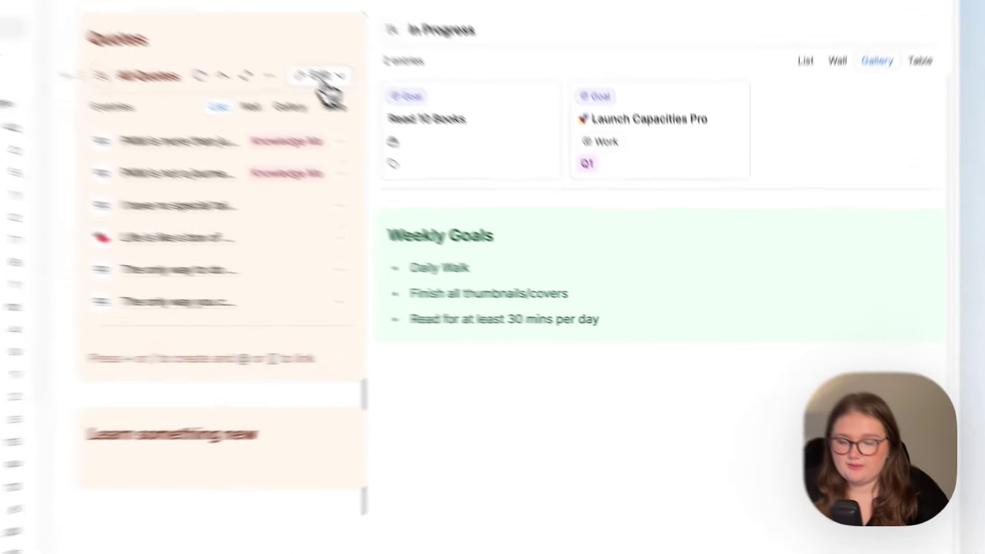
Edit the Quotes query to return 5 random results instead of the first ones.
{"action": "left_click", "coordinate": [449, 158]}
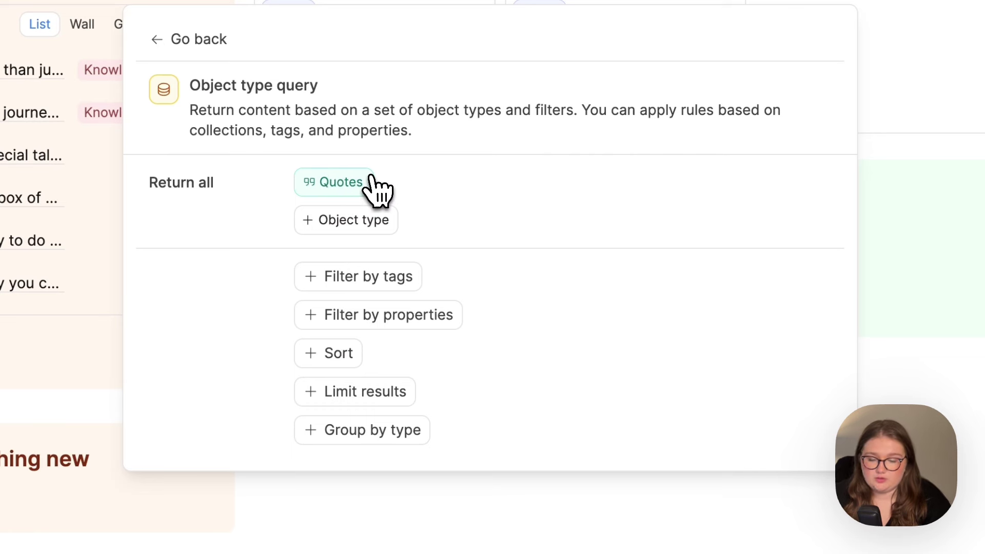
{"action": "left_click", "coordinate": [367, 393]}
{"action": "left_click", "coordinate": [398, 282]}
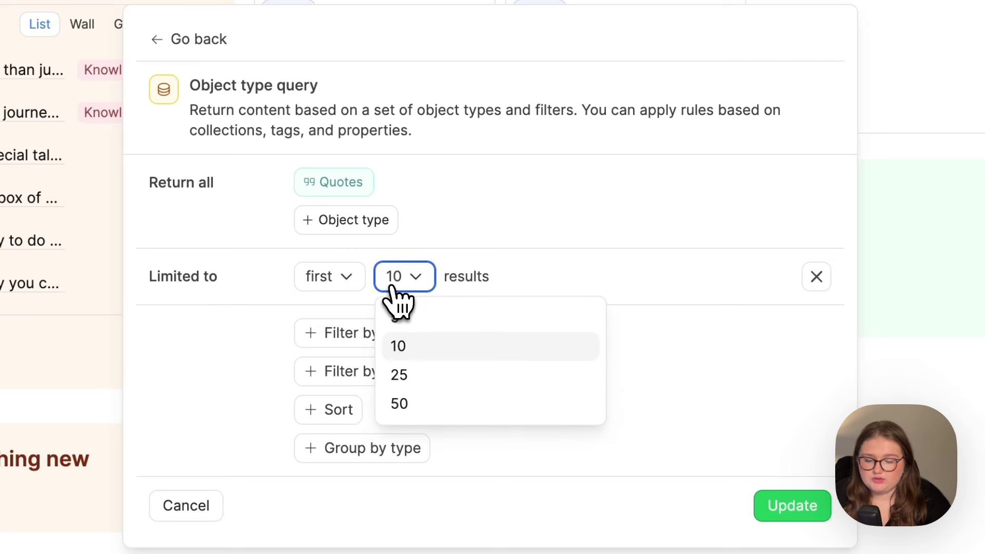
{"action": "left_click", "coordinate": [400, 318]}
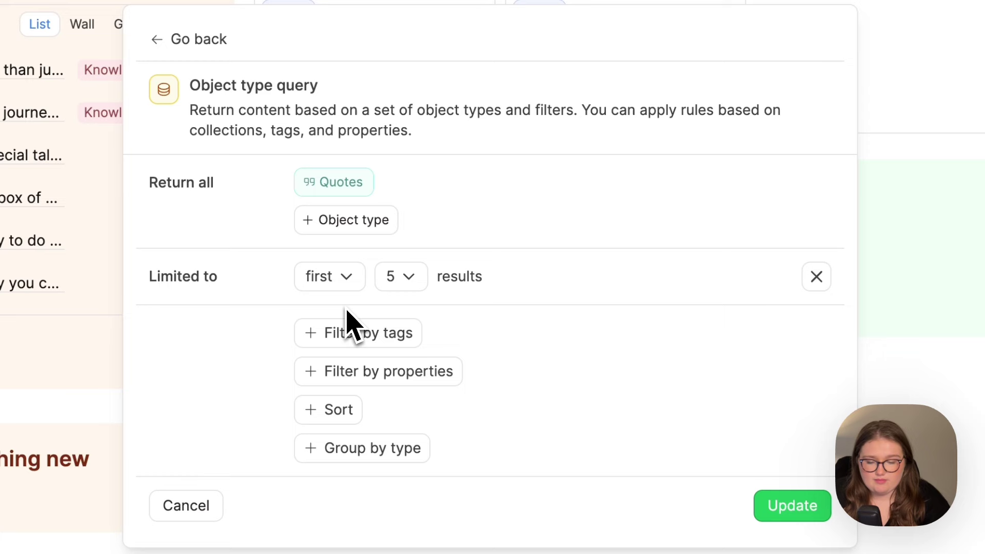
{"action": "left_click", "coordinate": [340, 285]}
{"action": "left_click", "coordinate": [342, 345]}
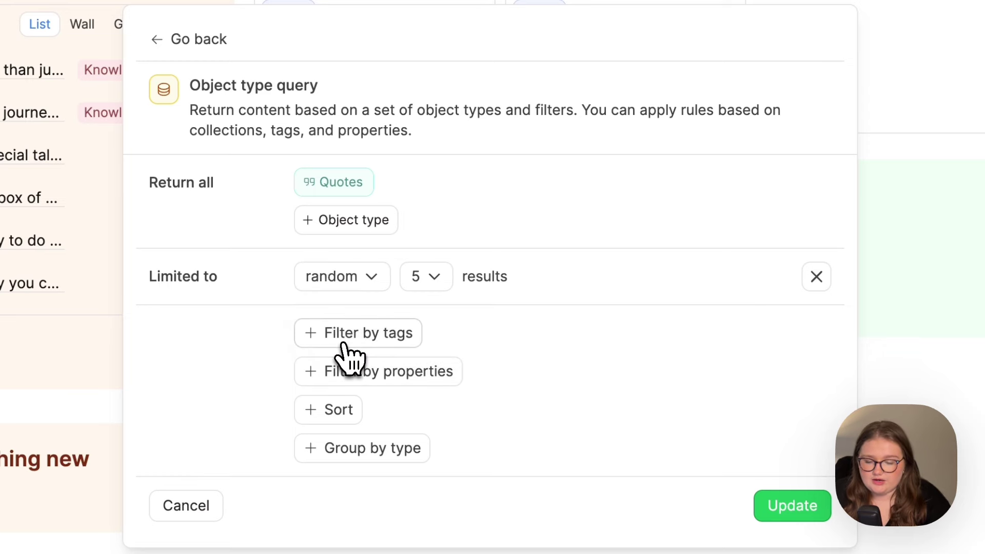
{"action": "left_click", "coordinate": [793, 506]}
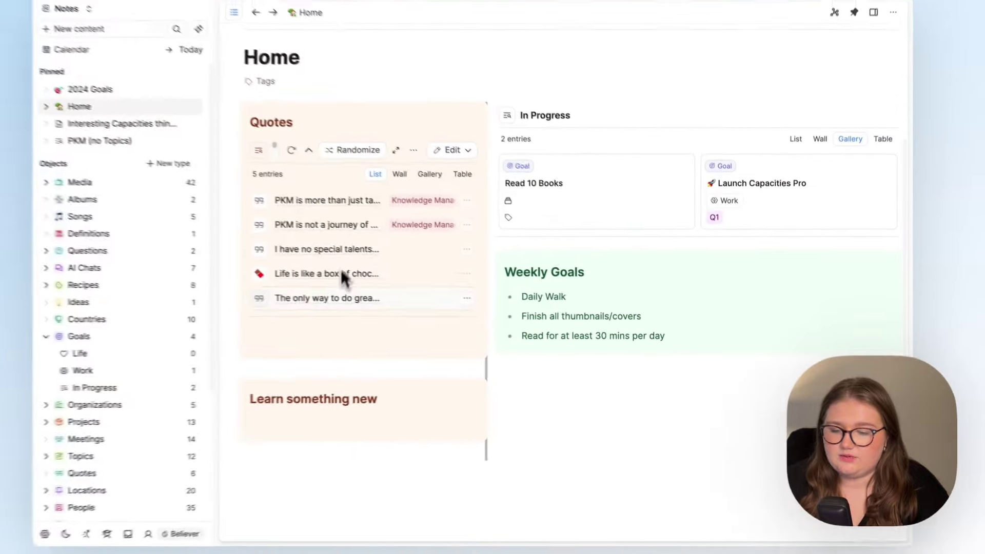
Switch the Quotes query to the Wall view of quote cards.
{"action": "left_click", "coordinate": [400, 174]}
{"action": "scroll", "coordinate": [405, 183], "scroll_direction": "down", "scroll_amount": 1}
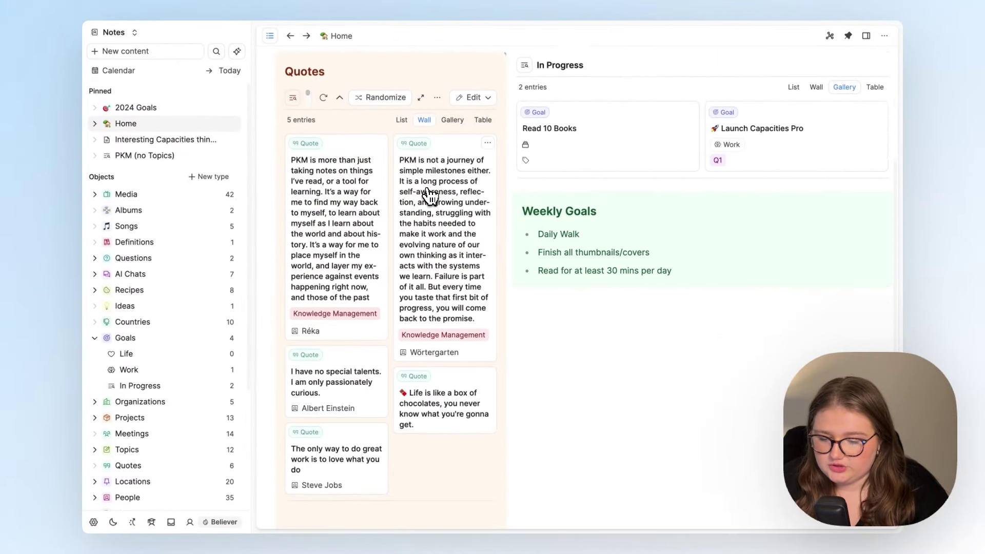
{"action": "scroll", "coordinate": [430, 195], "scroll_direction": "down", "scroll_amount": 3}
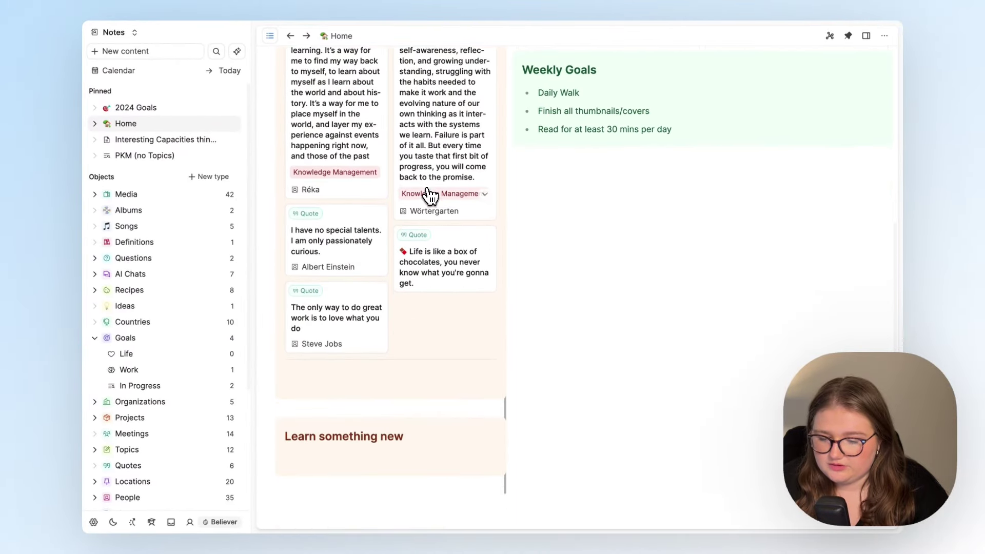
{"action": "scroll", "coordinate": [430, 196], "scroll_direction": "up", "scroll_amount": 5}
{"action": "scroll", "coordinate": [430, 195], "scroll_direction": "down", "scroll_amount": 1}
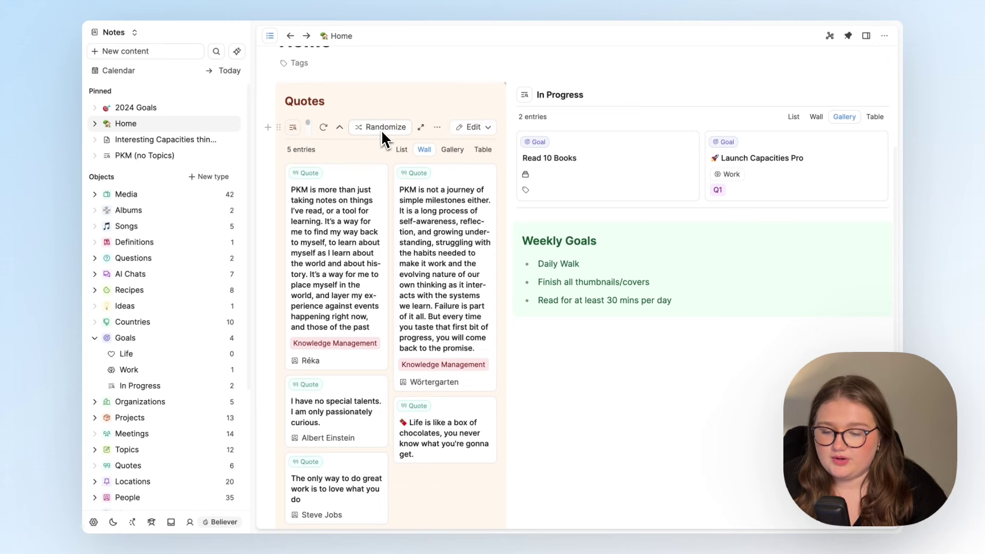
{"action": "scroll", "coordinate": [382, 134], "scroll_direction": "down", "scroll_amount": 1}
Randomize the quotes wall three times to reshuffle the five quotes.
{"action": "left_click", "coordinate": [383, 105]}
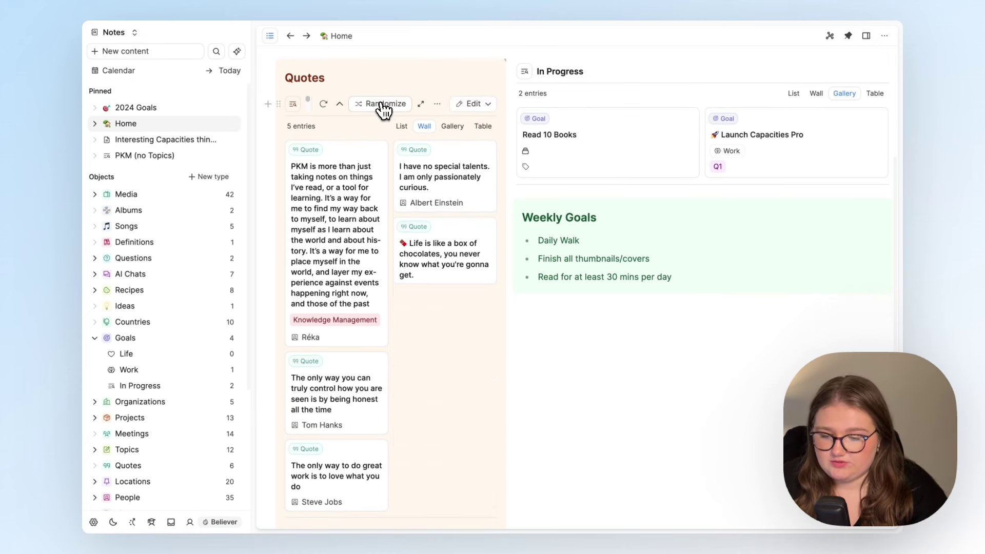
{"action": "left_click", "coordinate": [382, 106]}
{"action": "left_click", "coordinate": [383, 108]}
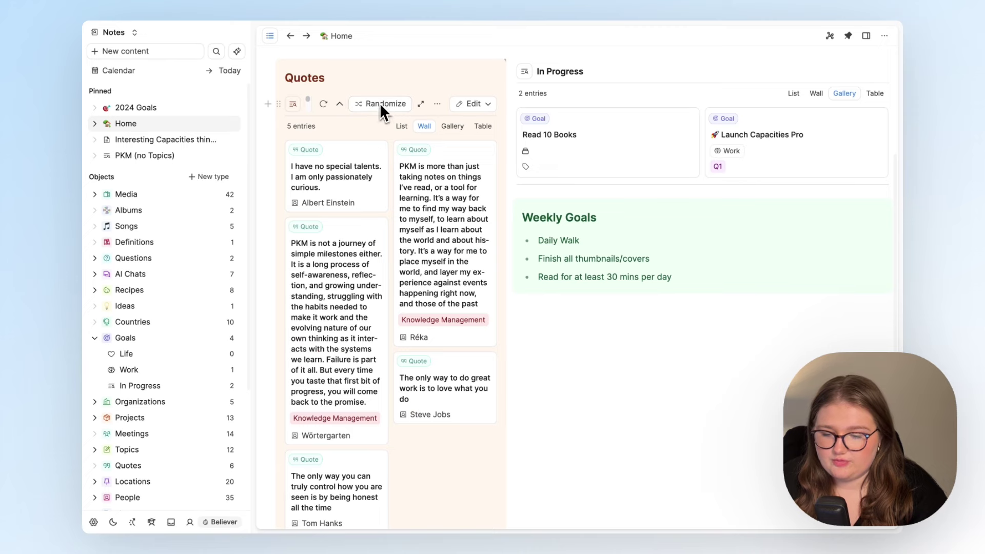
{"action": "scroll", "coordinate": [491, 250], "scroll_direction": "up", "scroll_amount": 2}
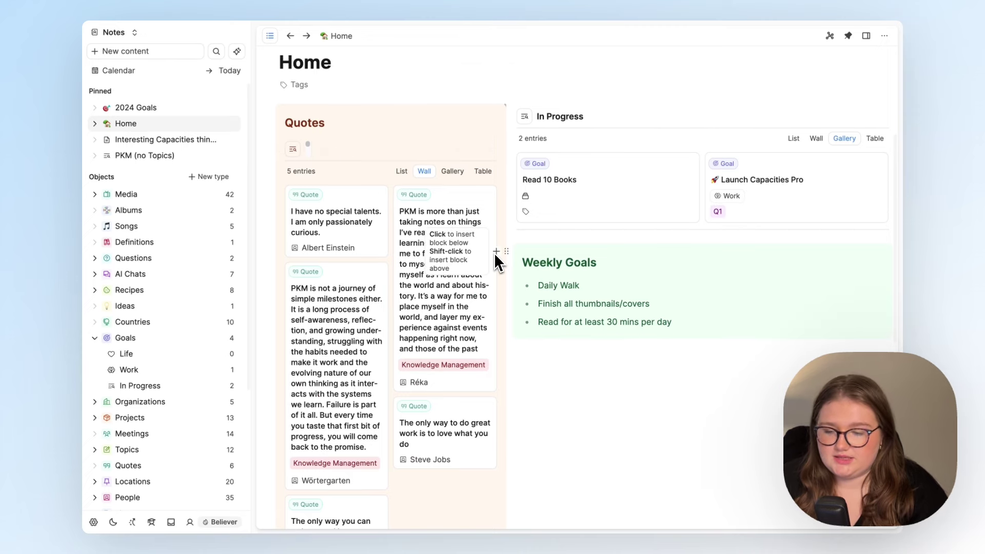
{"action": "scroll", "coordinate": [494, 253], "scroll_direction": "down", "scroll_amount": 13}
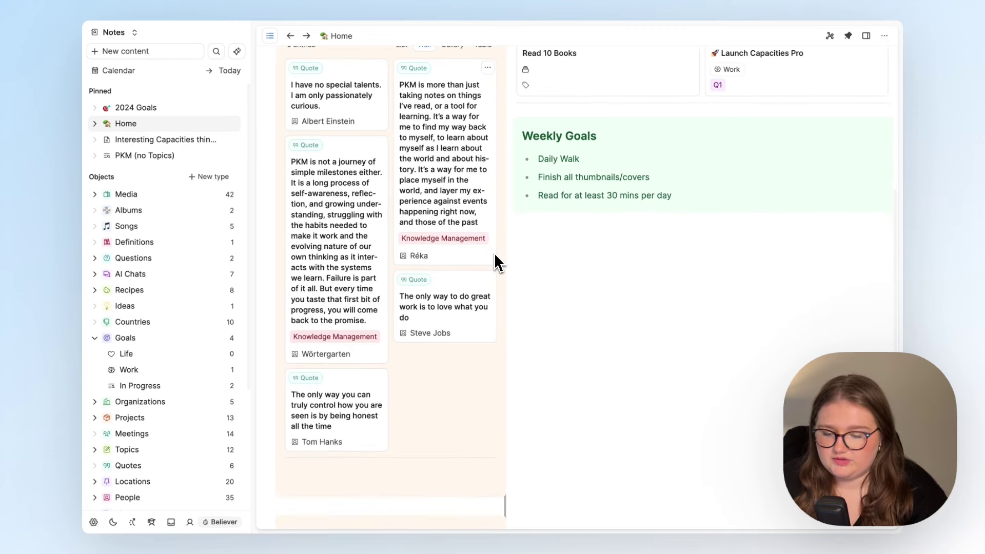
Insert a new query under Learn something new with /query, opening the query-type choices.
{"action": "left_click", "coordinate": [398, 342]}
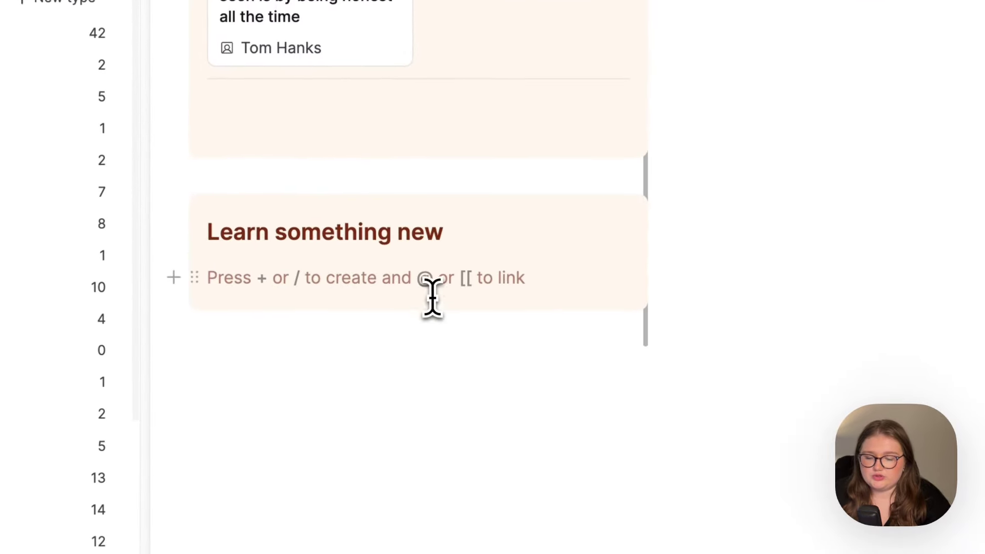
{"action": "scroll", "coordinate": [398, 359], "scroll_direction": "down", "scroll_amount": 1}
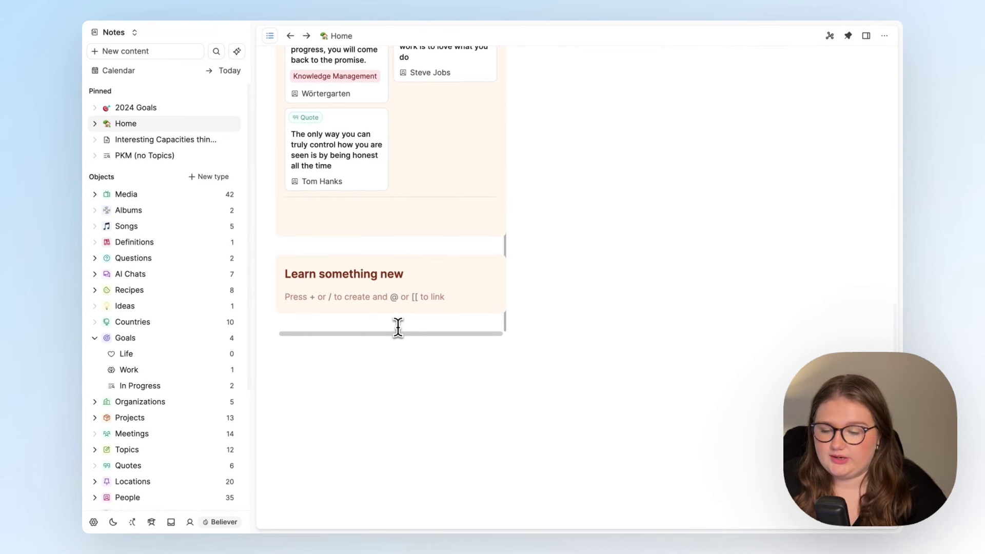
{"action": "type", "text": "/"}
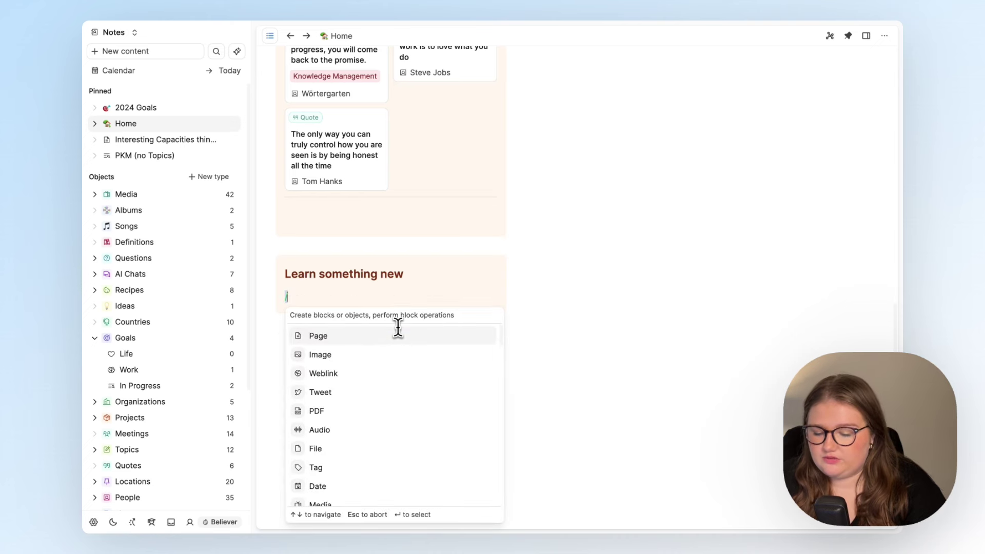
{"action": "type", "text": "query"}
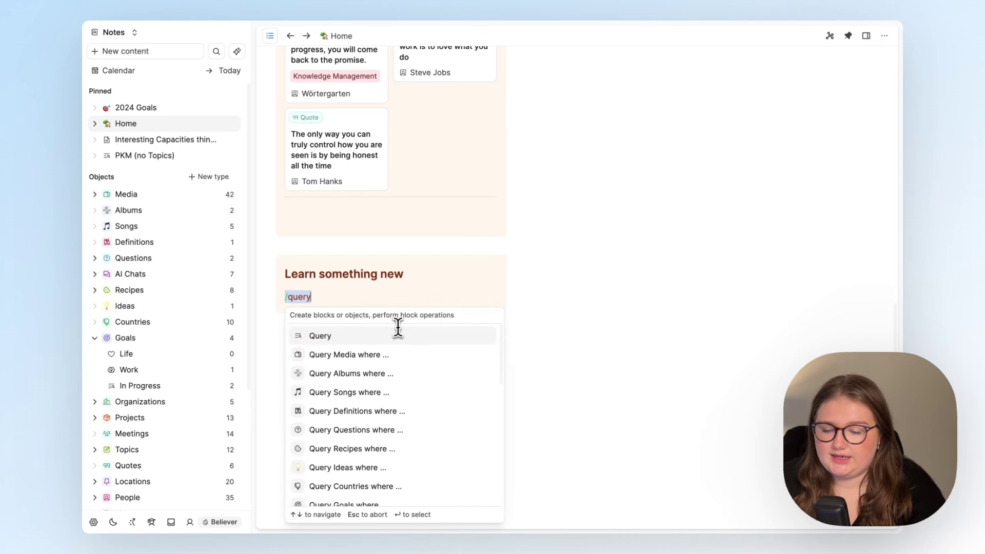
{"action": "key", "text": "Return"}
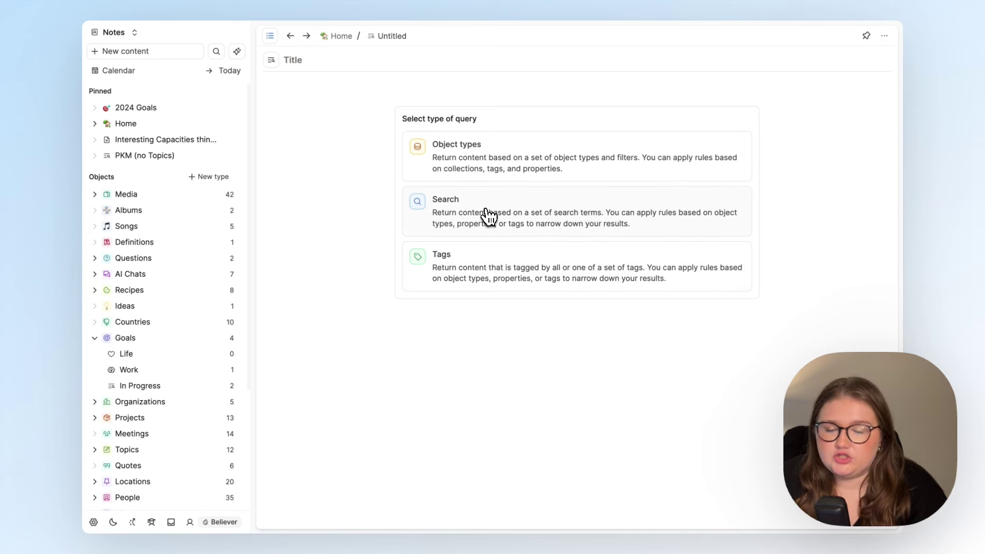
Build an object-type query for Topics, Locations, Definitions and Media filtered to Number of backlinks = 0.
{"action": "left_click", "coordinate": [505, 161]}
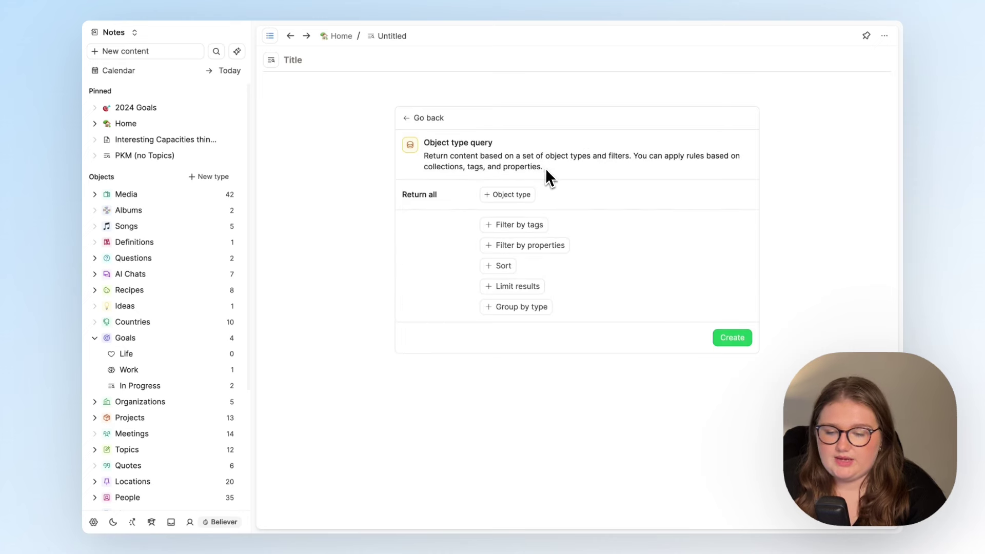
{"action": "left_click", "coordinate": [523, 196]}
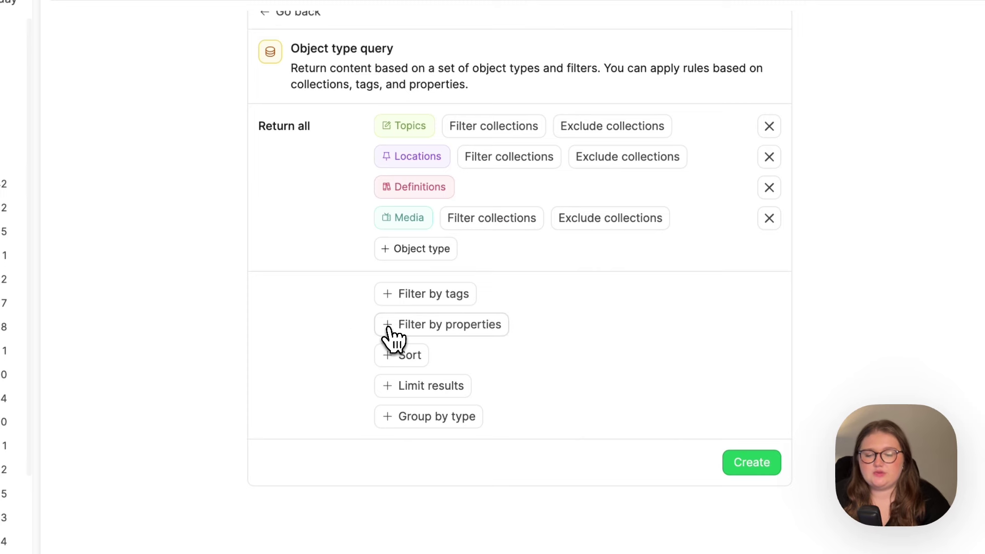
{"action": "left_click", "coordinate": [389, 330]}
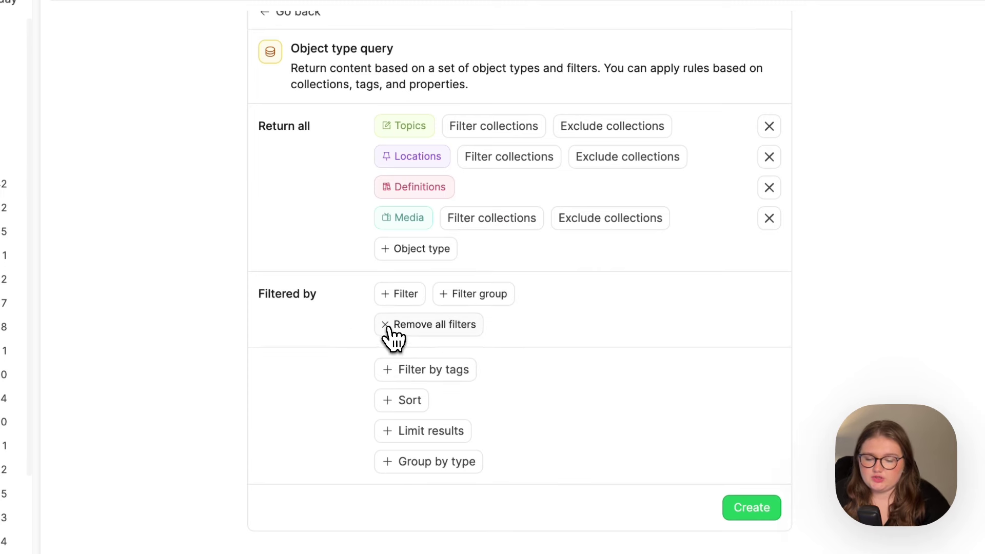
{"action": "left_click", "coordinate": [401, 301]}
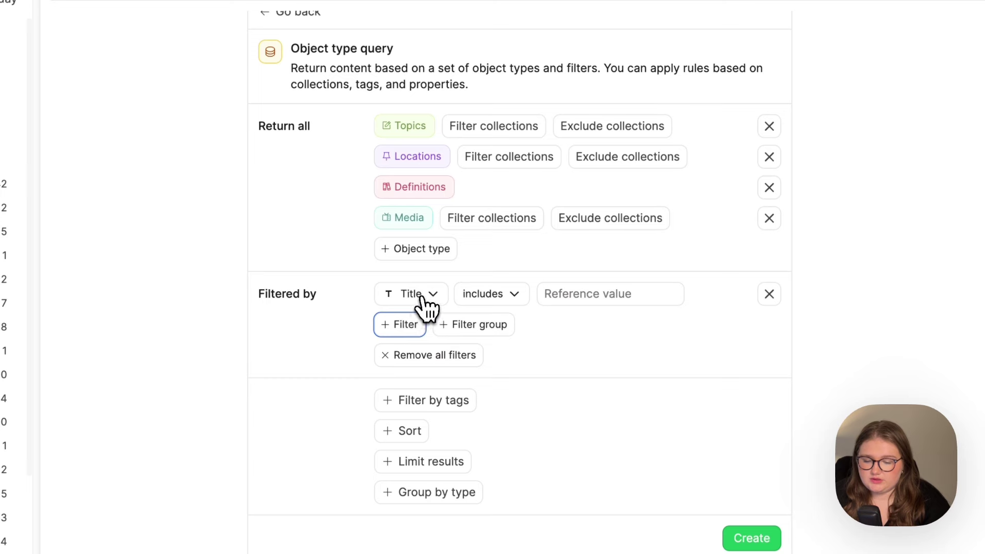
{"action": "left_click", "coordinate": [417, 299]}
{"action": "scroll", "coordinate": [445, 353], "scroll_direction": "down", "scroll_amount": 3}
{"action": "scroll", "coordinate": [449, 367], "scroll_direction": "down", "scroll_amount": 10}
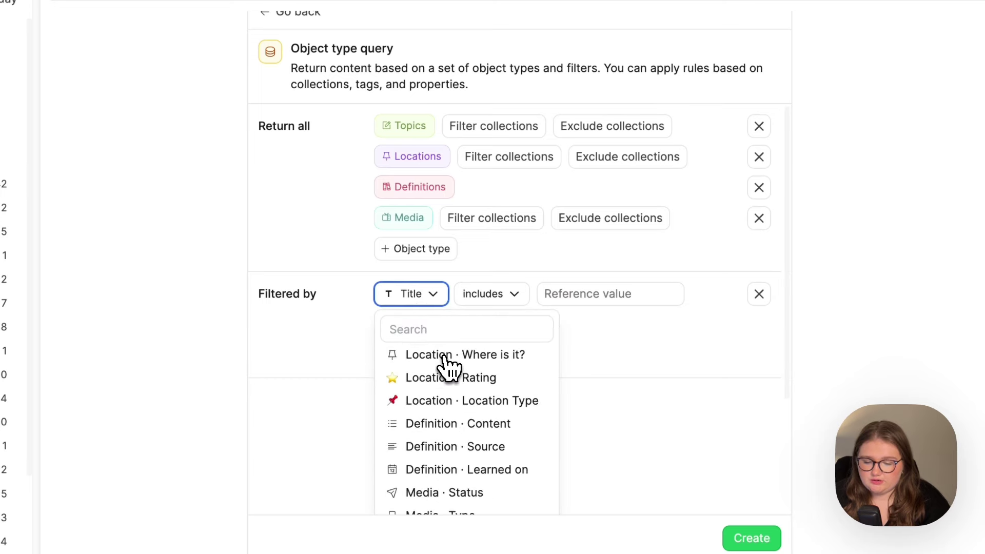
{"action": "scroll", "coordinate": [449, 365], "scroll_direction": "down", "scroll_amount": 3}
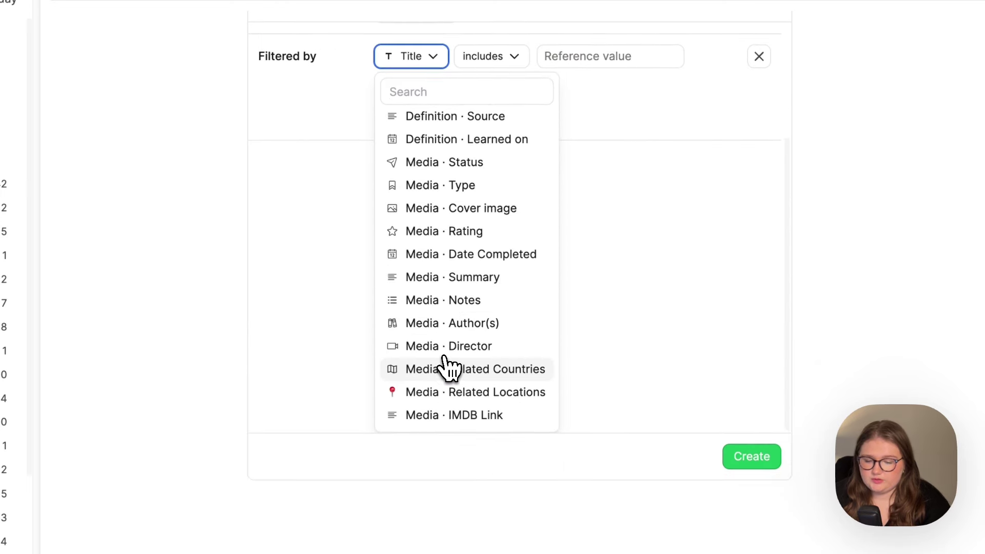
{"action": "scroll", "coordinate": [449, 366], "scroll_direction": "up", "scroll_amount": 8}
{"action": "scroll", "coordinate": [450, 366], "scroll_direction": "up", "scroll_amount": 2}
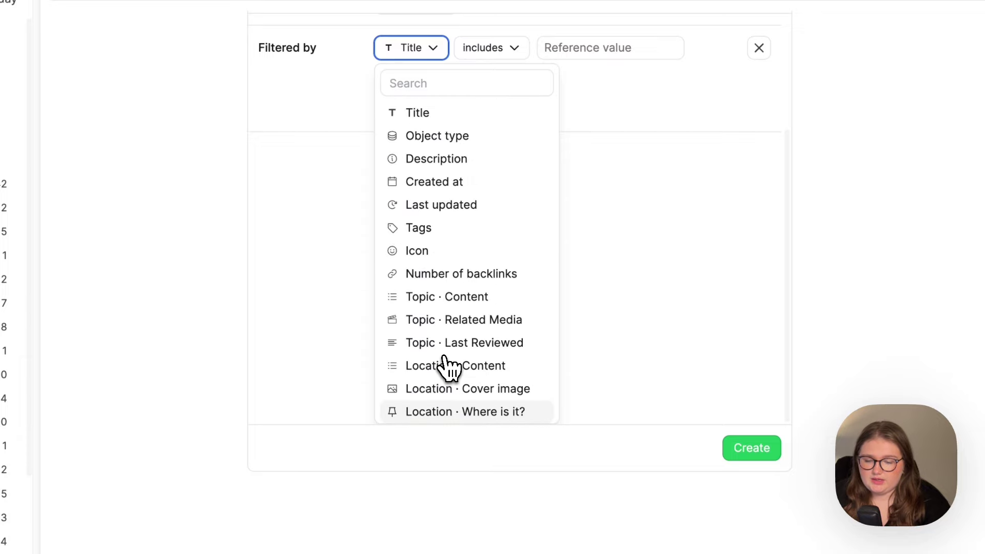
{"action": "scroll", "coordinate": [465, 328], "scroll_direction": "up", "scroll_amount": 2}
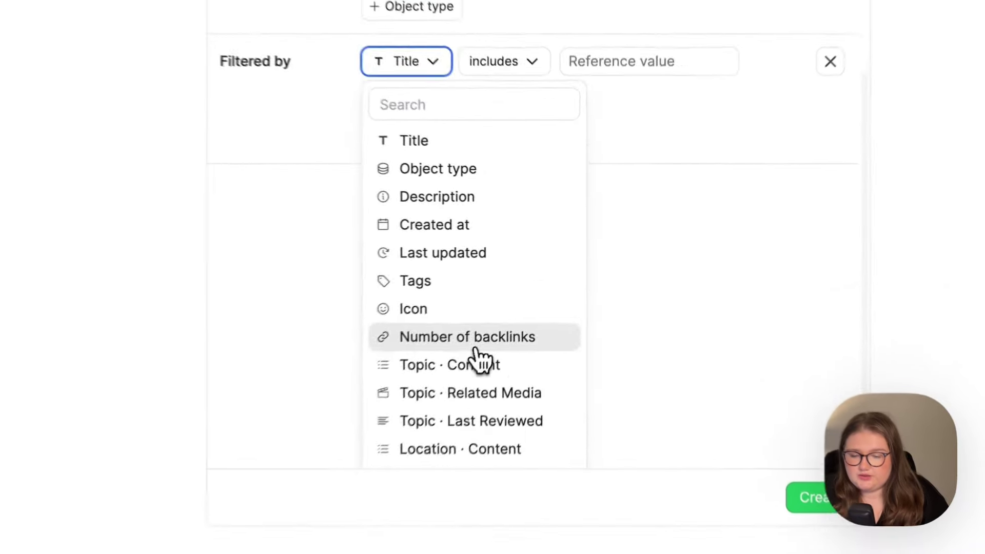
{"action": "left_click", "coordinate": [543, 288]}
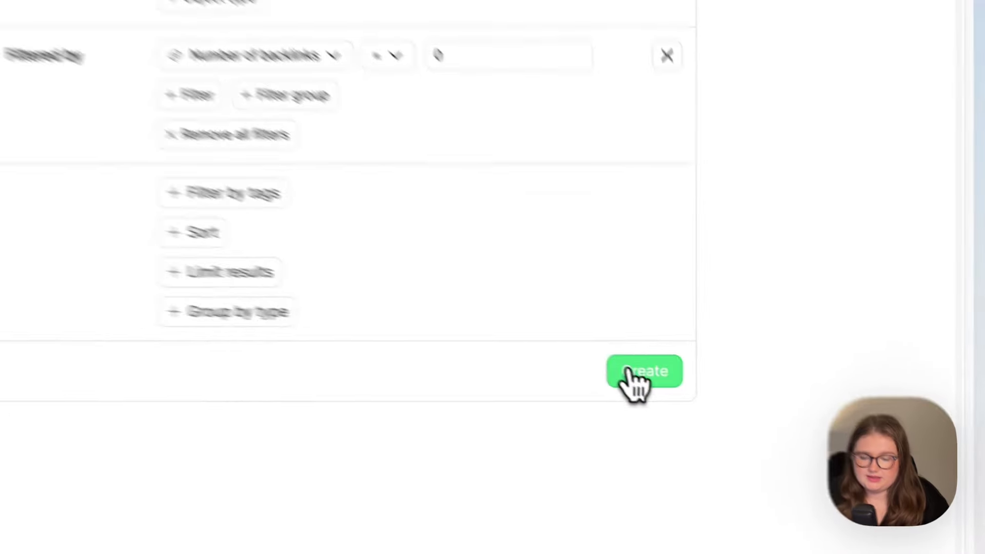
Create the query, then delete the six empty Untitled and 'p' entries, leaving 35.
{"action": "left_click", "coordinate": [716, 398]}
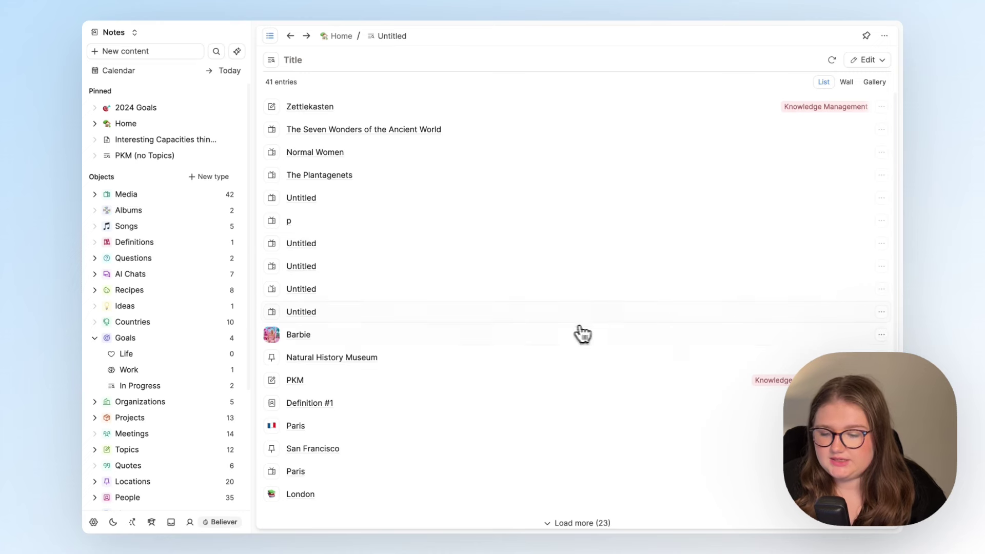
{"action": "left_click_drag", "start_coordinate": [607, 322], "coordinate": [630, 244]}
{"action": "left_click", "coordinate": [630, 243]}
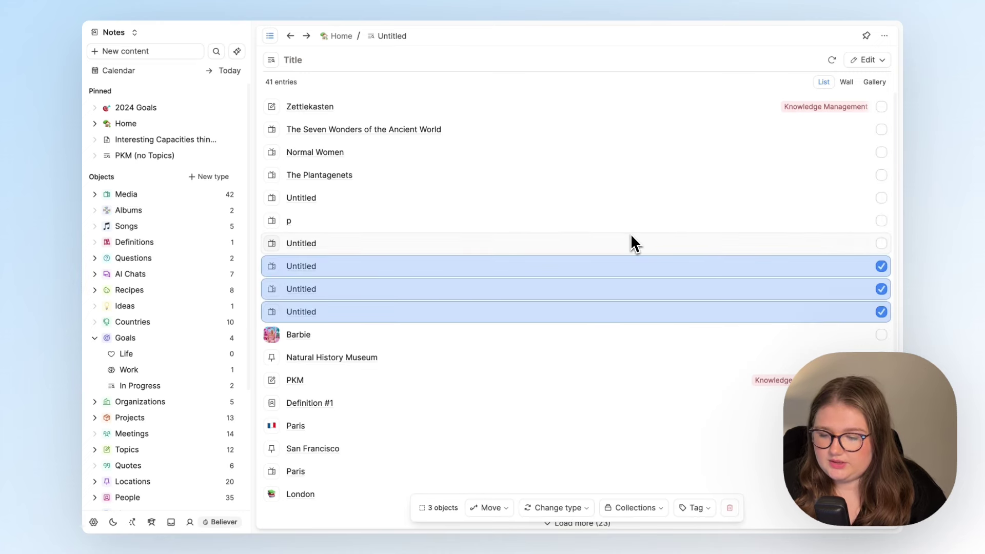
{"action": "left_click", "coordinate": [635, 201]}
{"action": "left_click", "coordinate": [637, 226]}
{"action": "left_click", "coordinate": [631, 254]}
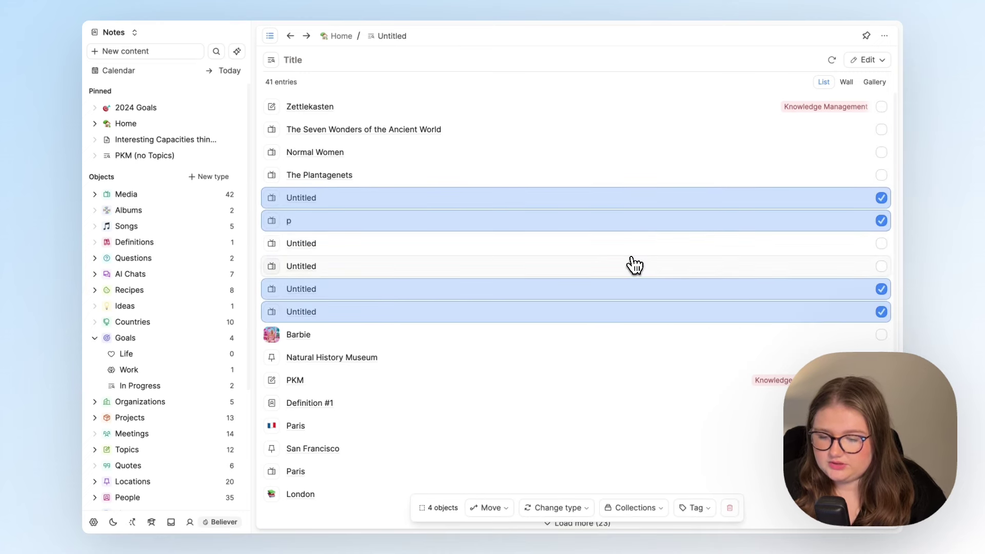
{"action": "left_click", "coordinate": [631, 263], "text": "shift"}
{"action": "key", "text": "Delete"}
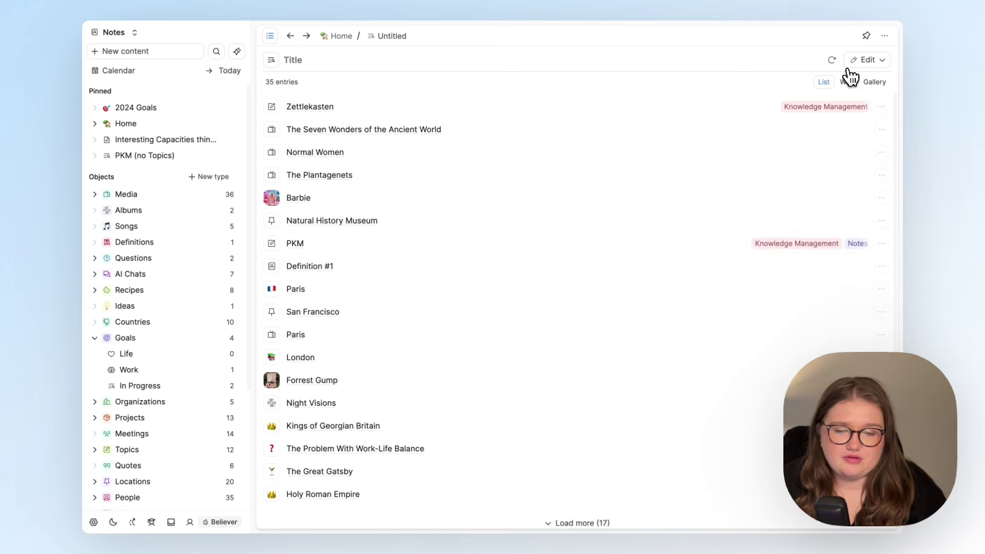
Limit the zero-backlink query to 5 random results and title it 'Random 5 To Research'.
{"action": "left_click", "coordinate": [855, 62]}
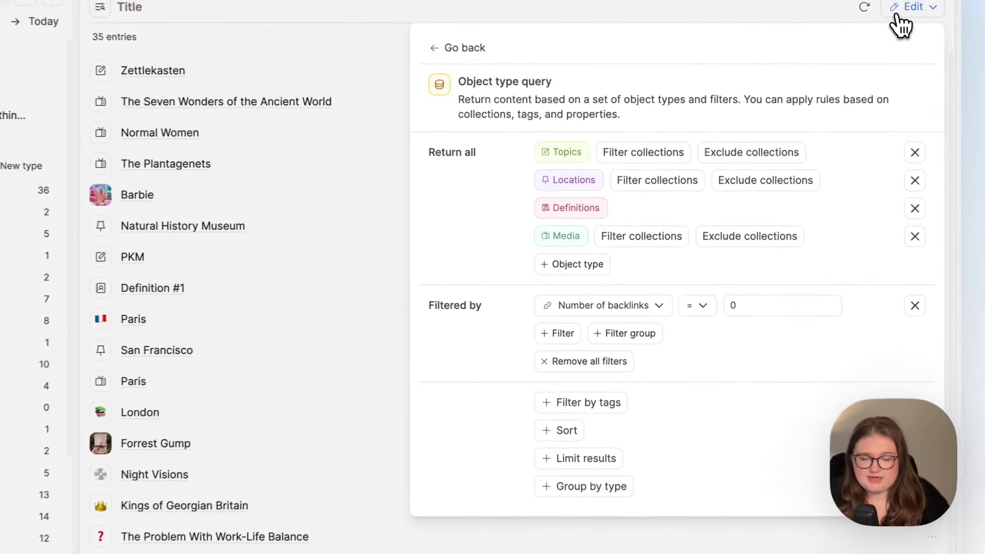
{"action": "left_click", "coordinate": [598, 458]}
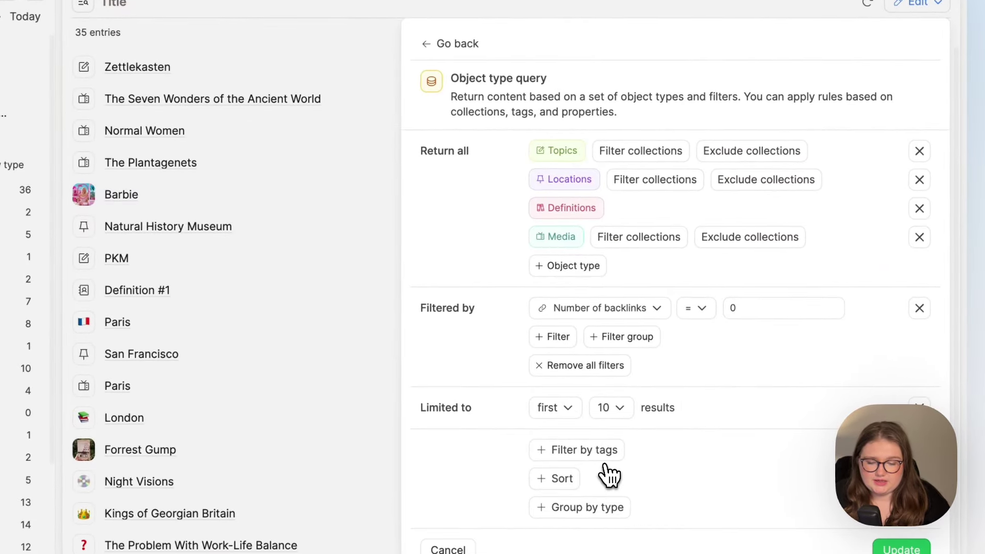
{"action": "left_click", "coordinate": [562, 416]}
{"action": "left_click", "coordinate": [564, 459]}
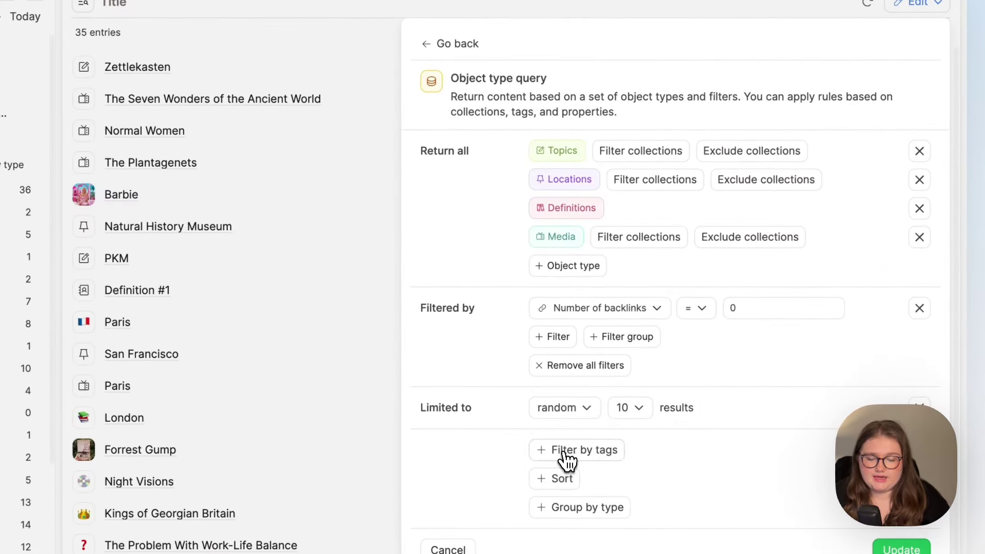
{"action": "left_click", "coordinate": [629, 408]}
{"action": "left_click", "coordinate": [649, 440]}
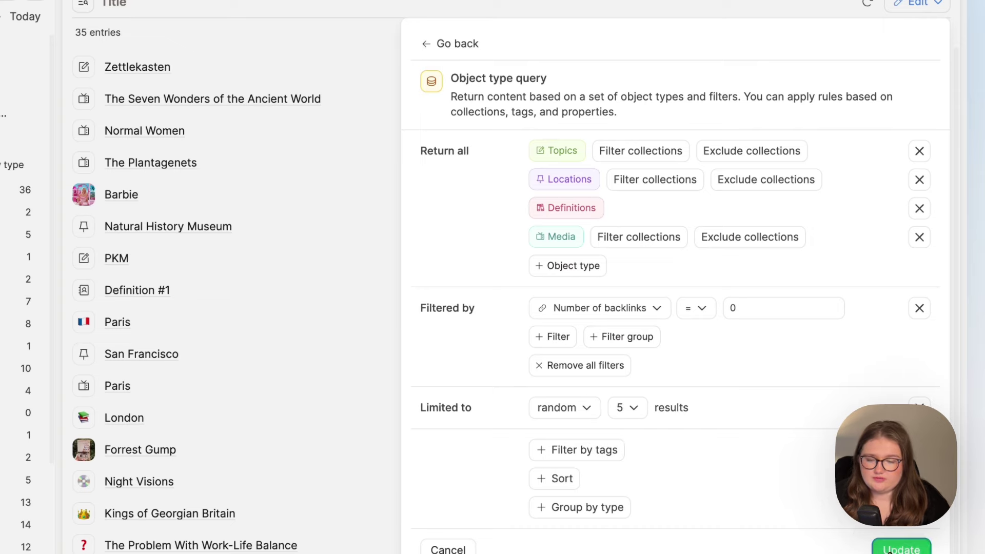
{"action": "left_click", "coordinate": [901, 549]}
{"action": "left_click", "coordinate": [205, 3]}
{"action": "type", "text": "Random "}
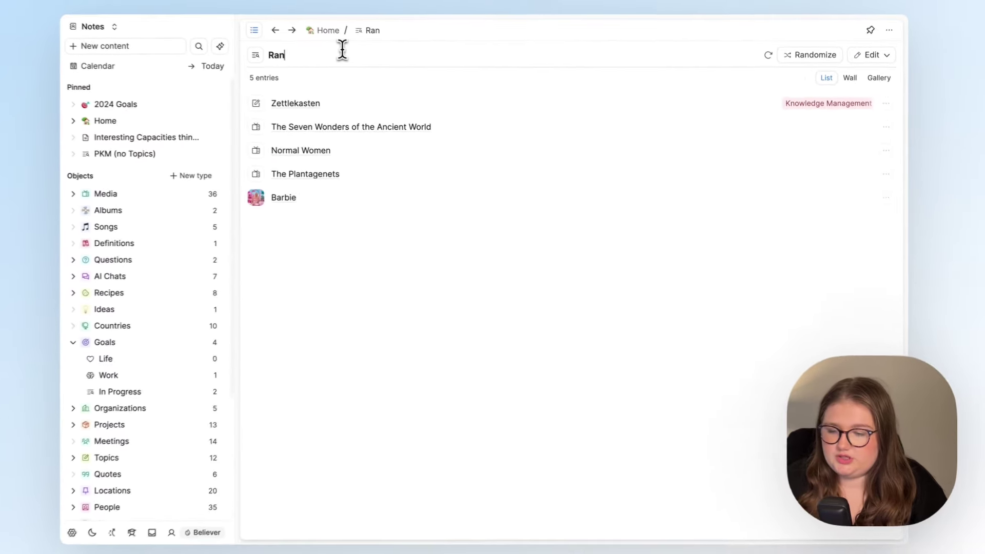
{"action": "type", "text": "5"}
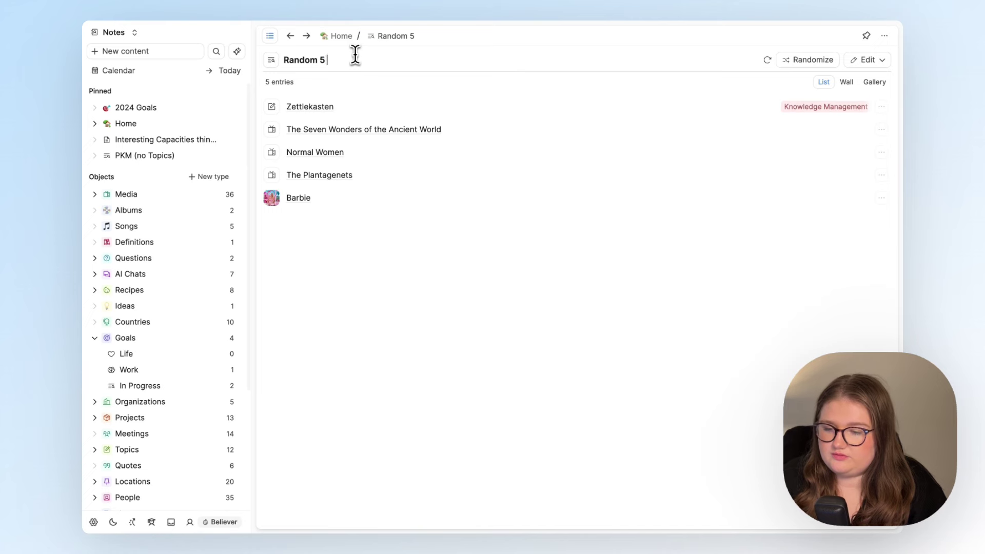
{"action": "type", "text": " To Research"}
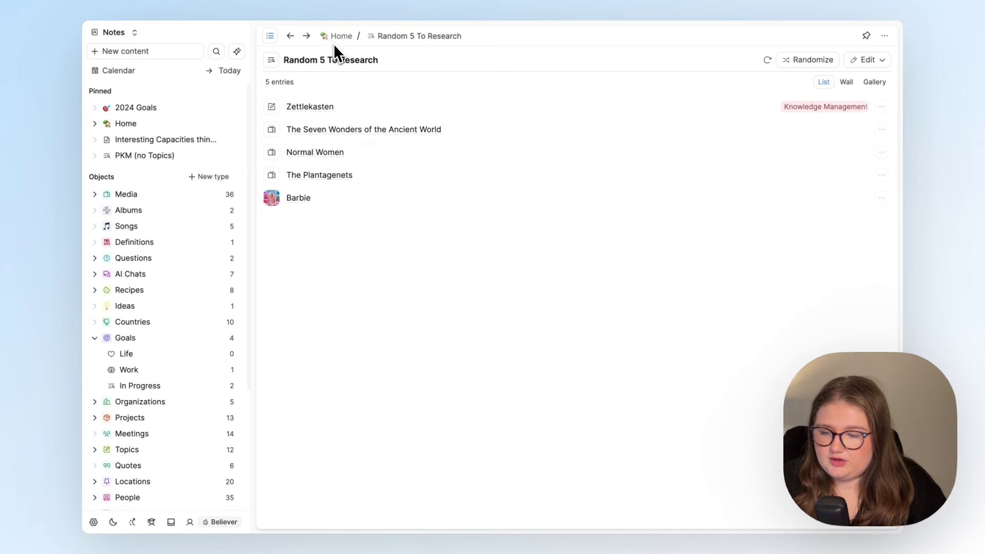
Return to Home and switch the Learn something new query to Wall view.
{"action": "left_click", "coordinate": [335, 41]}
{"action": "mouse_move", "coordinate": [368, 292]}
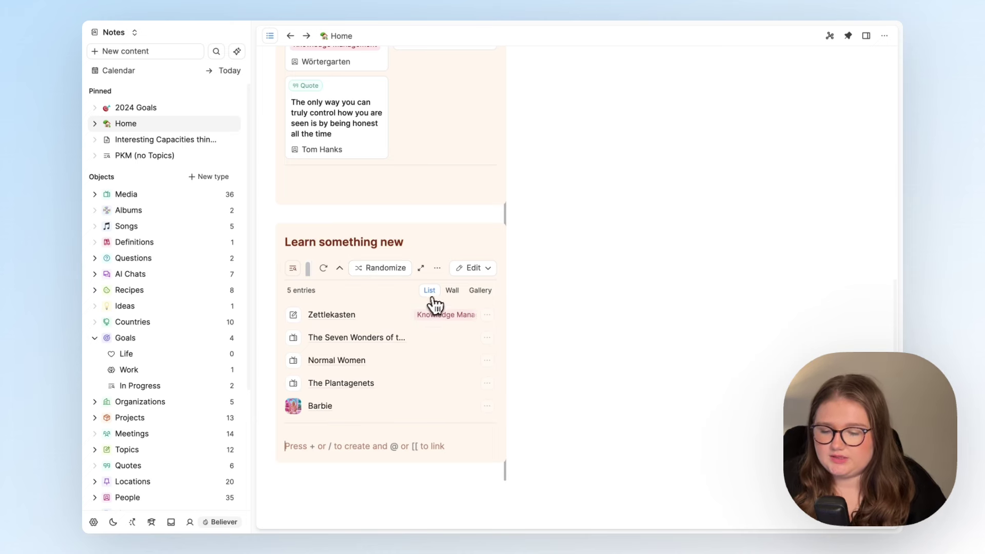
{"action": "left_click", "coordinate": [452, 290]}
{"action": "scroll", "coordinate": [454, 299], "scroll_direction": "down", "scroll_amount": 2}
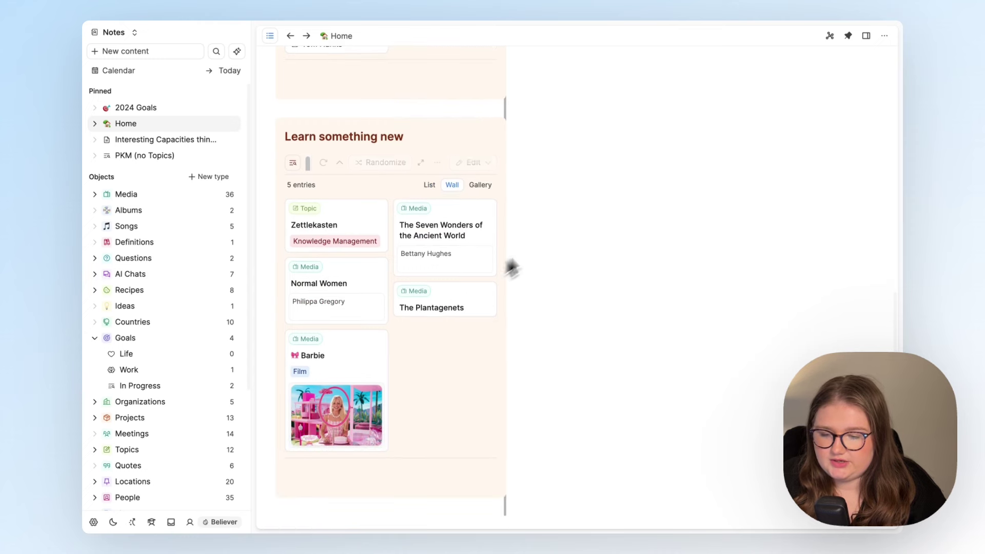
Randomize the Learn something new wall to load a fresh set of five entries.
{"action": "left_click", "coordinate": [404, 170]}
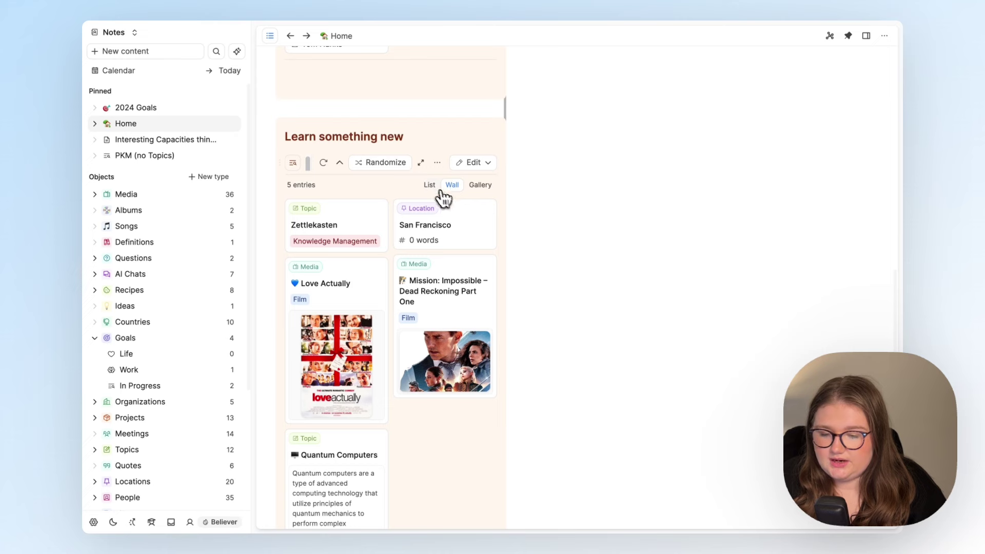
{"action": "scroll", "coordinate": [446, 200], "scroll_direction": "down", "scroll_amount": 2}
{"action": "scroll", "coordinate": [451, 203], "scroll_direction": "up", "scroll_amount": 1}
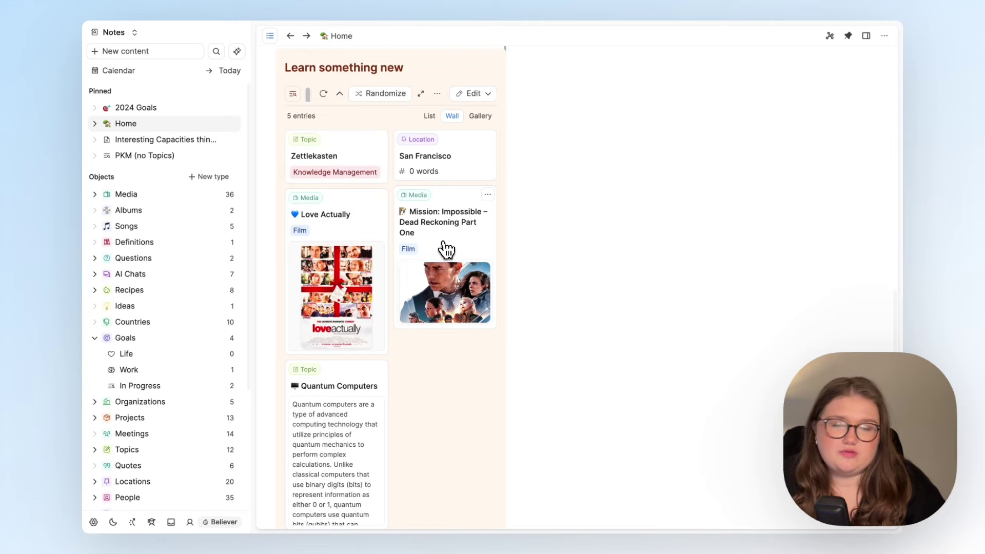
{"action": "scroll", "coordinate": [521, 228], "scroll_direction": "up", "scroll_amount": 15}
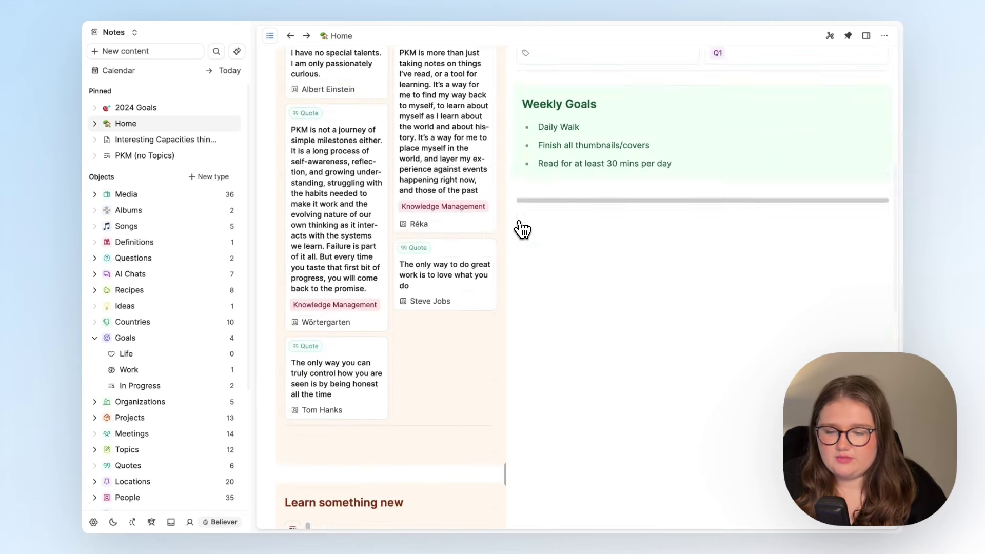
{"action": "scroll", "coordinate": [522, 229], "scroll_direction": "down", "scroll_amount": 1}
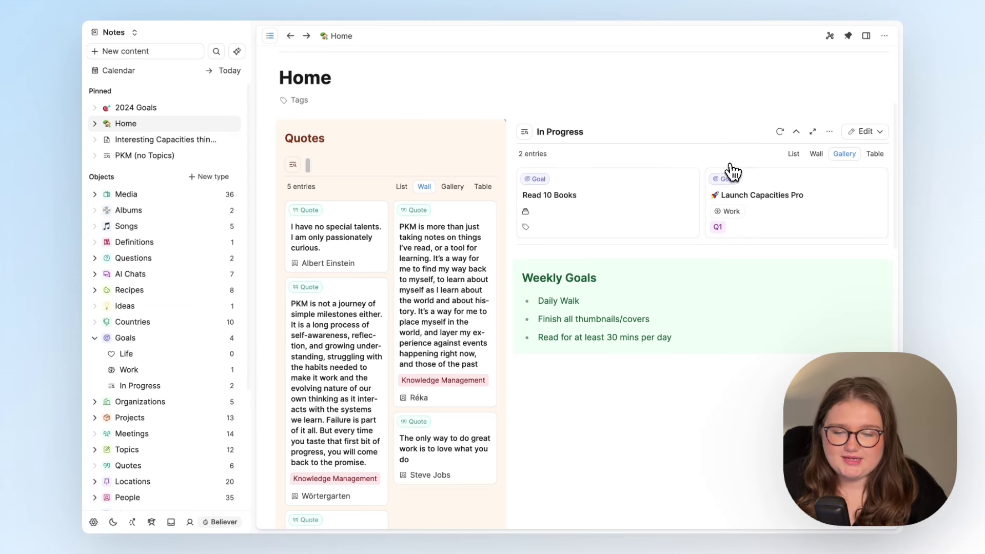
Add Projects as an object type in the In Progress query.
{"action": "left_click", "coordinate": [862, 132]}
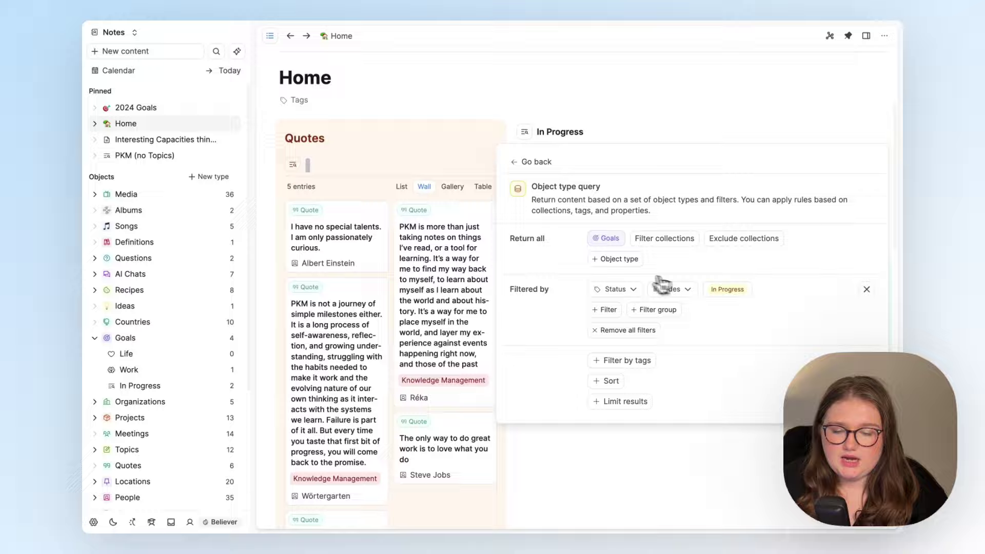
{"action": "left_click", "coordinate": [615, 259]}
{"action": "scroll", "coordinate": [652, 383], "scroll_direction": "down", "scroll_amount": 1}
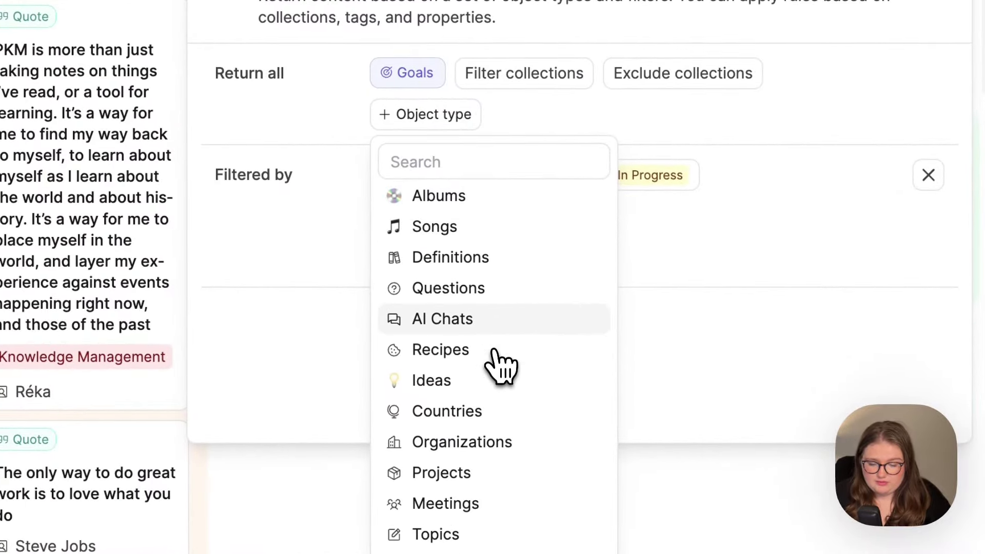
{"action": "scroll", "coordinate": [500, 364], "scroll_direction": "down", "scroll_amount": 1}
{"action": "left_click", "coordinate": [497, 423]}
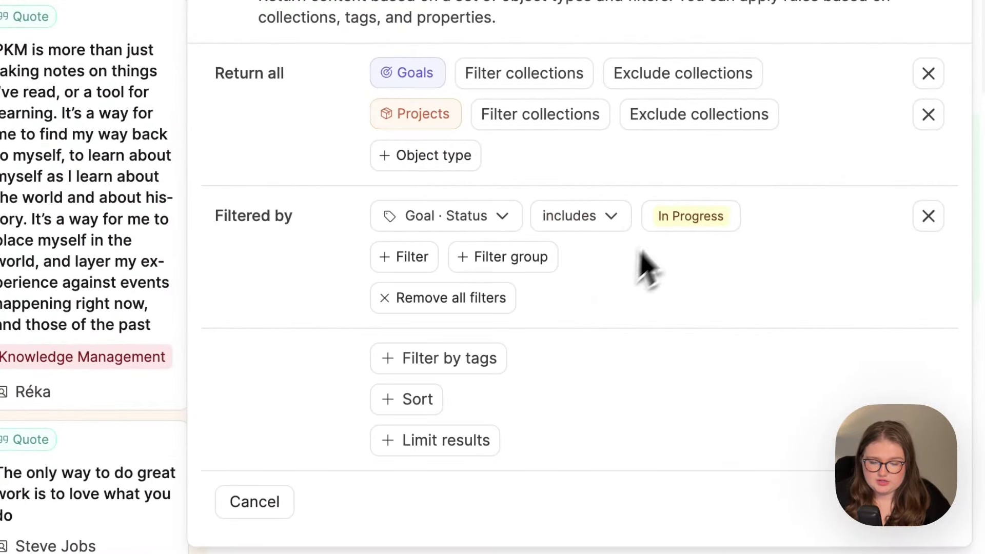
Add a filter where Project Status includes the In Progress tag, and apply it.
{"action": "left_click", "coordinate": [424, 259]}
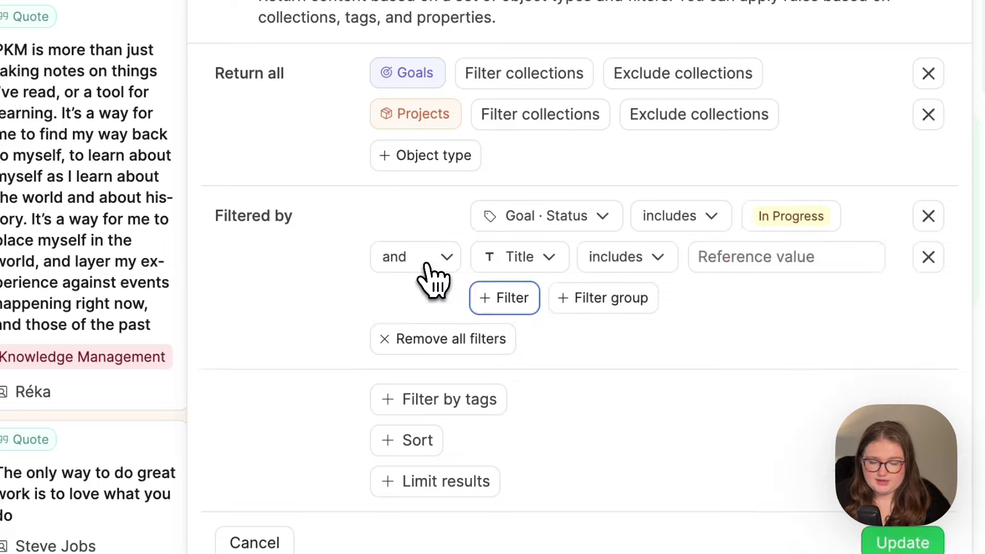
{"action": "left_click", "coordinate": [519, 259]}
{"action": "scroll", "coordinate": [567, 385], "scroll_direction": "down", "scroll_amount": 5}
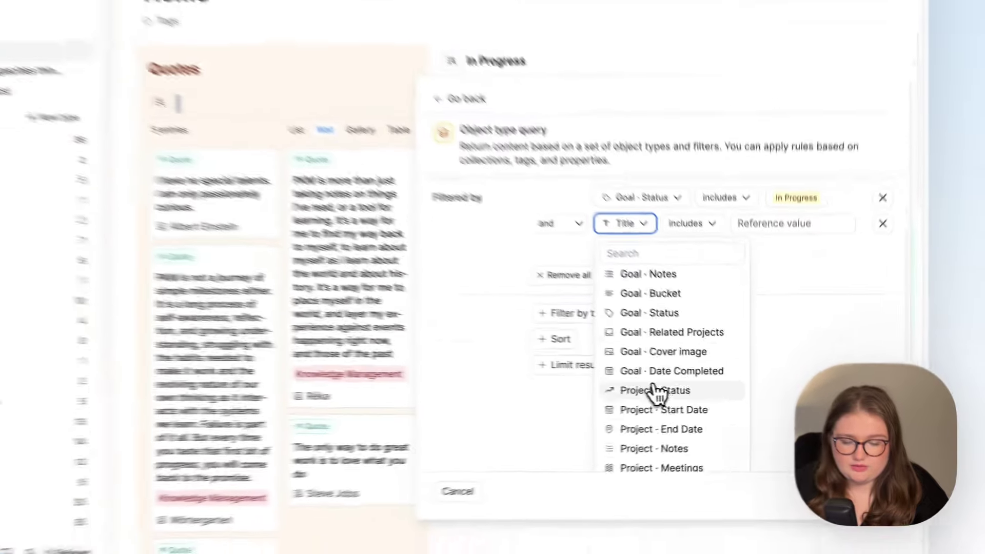
{"action": "left_click", "coordinate": [654, 390]}
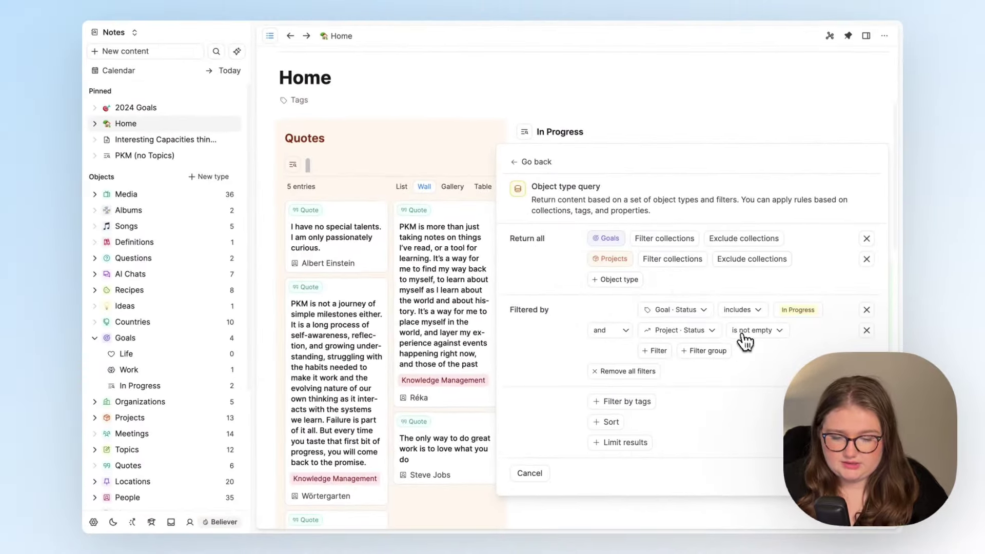
{"action": "left_click", "coordinate": [750, 332]}
{"action": "left_click", "coordinate": [749, 402]}
{"action": "type", "text": "in progress"}
{"action": "left_click", "coordinate": [372, 129]}
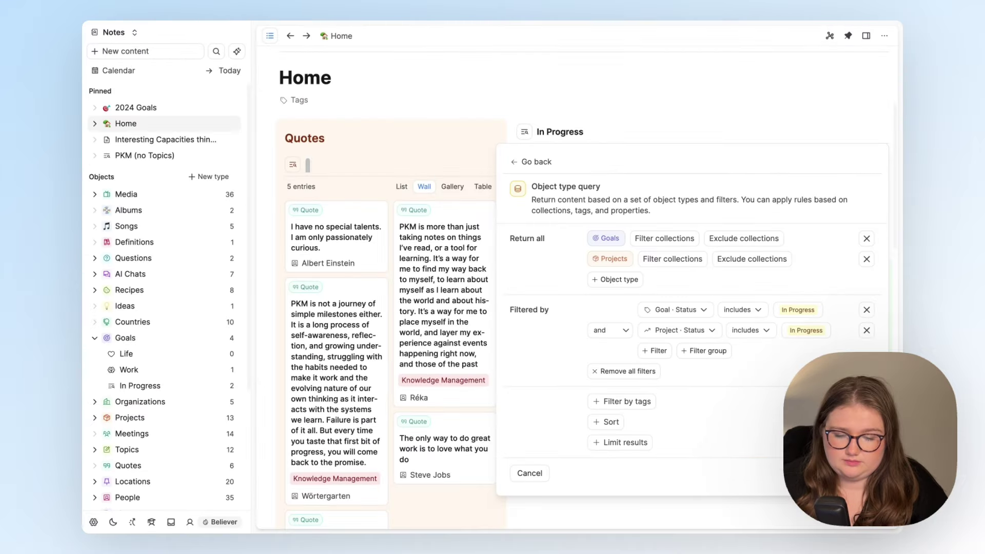
{"action": "key", "text": "Escape"}
{"action": "scroll", "coordinate": [787, 325], "scroll_direction": "down", "scroll_amount": 1}
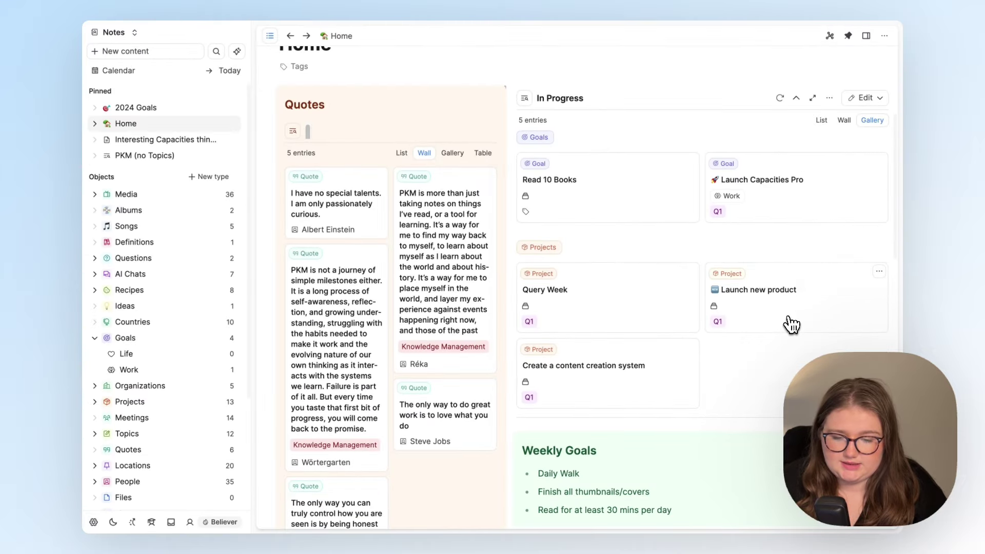
Switch the In Progress query to Wall view, showing five mixed Goal and Project cards.
{"action": "left_click", "coordinate": [844, 121]}
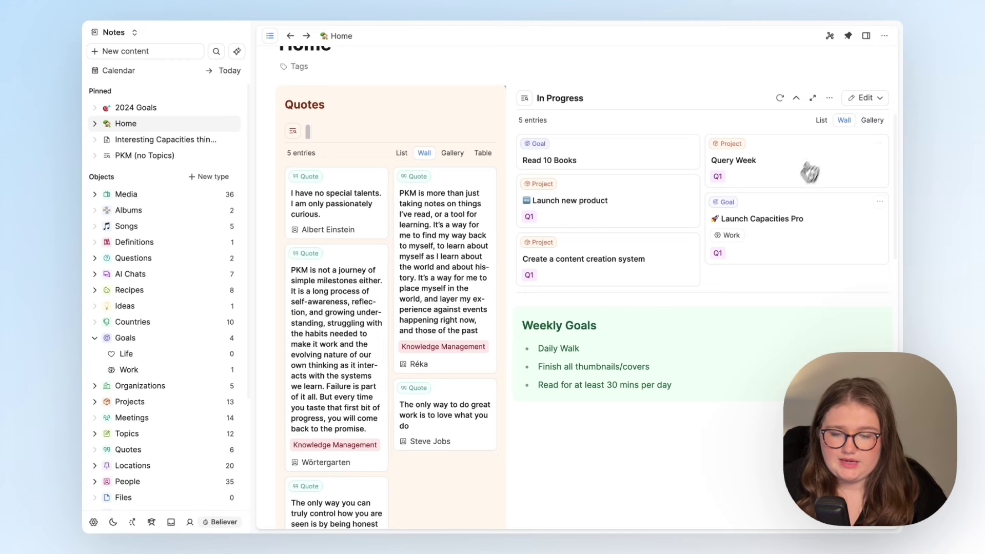
{"action": "scroll", "coordinate": [792, 192], "scroll_direction": "up", "scroll_amount": 1}
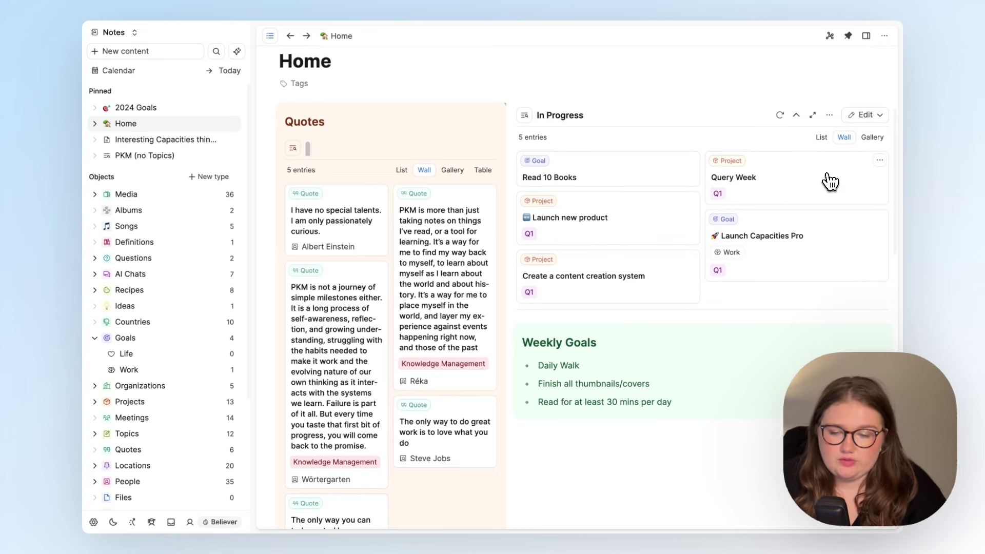
{"action": "scroll", "coordinate": [829, 181], "scroll_direction": "down", "scroll_amount": 1}
Move the Learn something new block into the right column under Weekly Goals.
{"action": "scroll", "coordinate": [636, 370], "scroll_direction": "down", "scroll_amount": 3}
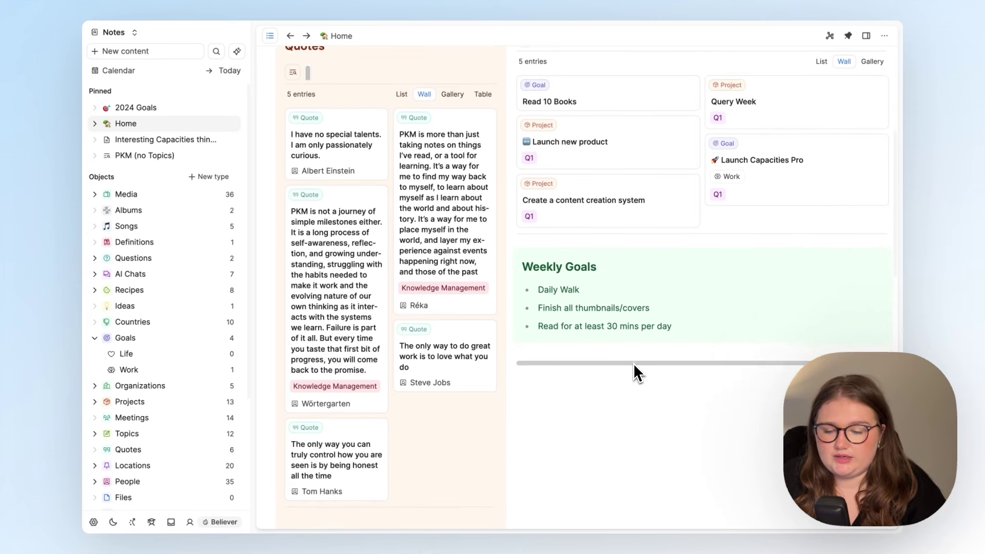
{"action": "scroll", "coordinate": [633, 362], "scroll_direction": "down", "scroll_amount": 10}
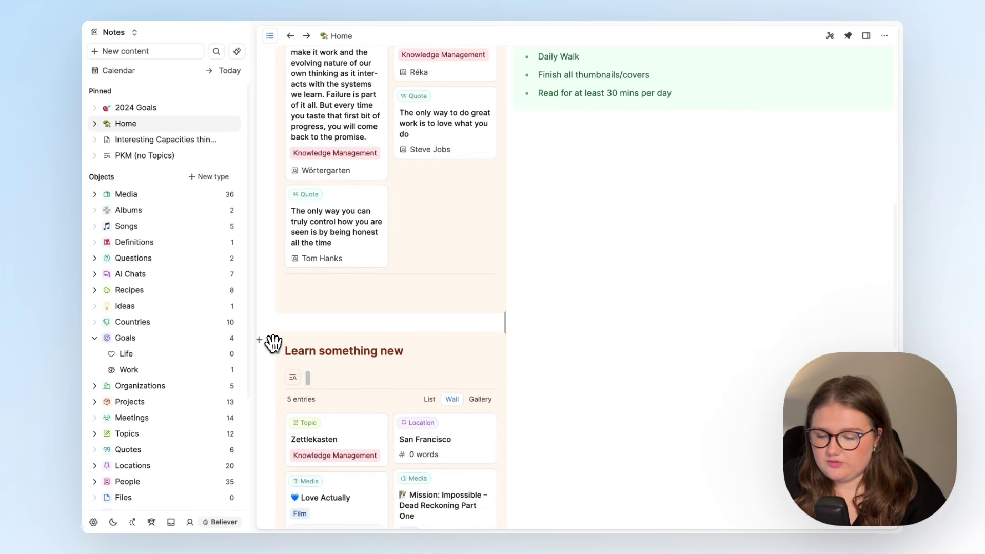
{"action": "left_click_drag", "start_coordinate": [273, 343], "coordinate": [546, 119]}
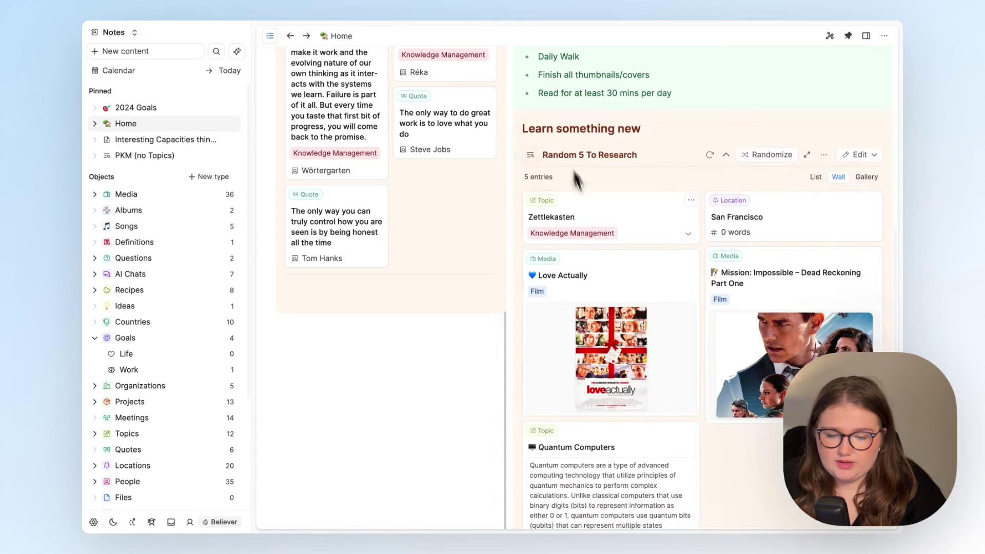
{"action": "scroll", "coordinate": [590, 238], "scroll_direction": "up", "scroll_amount": 14}
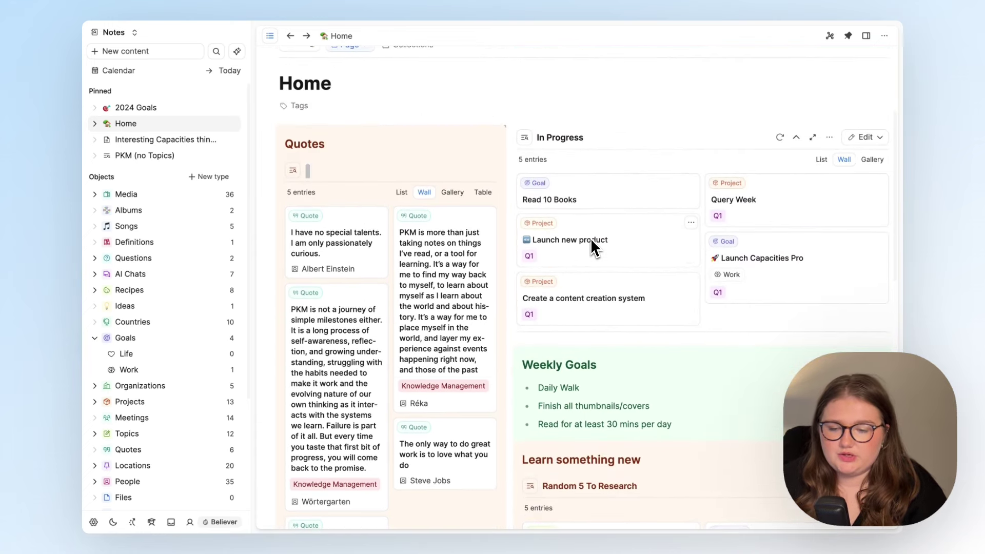
{"action": "scroll", "coordinate": [591, 240], "scroll_direction": "down", "scroll_amount": 1}
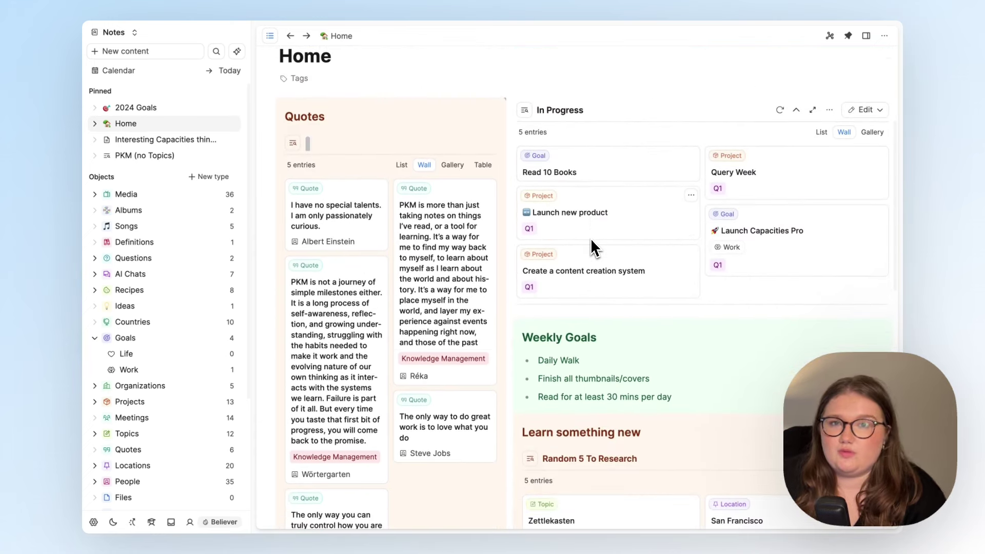
{"action": "scroll", "coordinate": [590, 238], "scroll_direction": "up", "scroll_amount": 2}
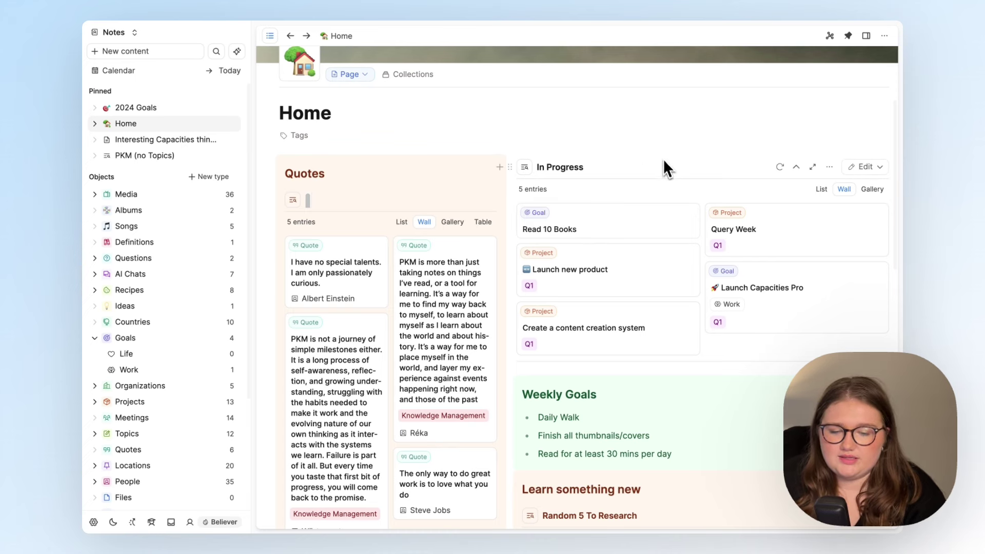
{"action": "scroll", "coordinate": [667, 169], "scroll_direction": "down", "scroll_amount": 1}
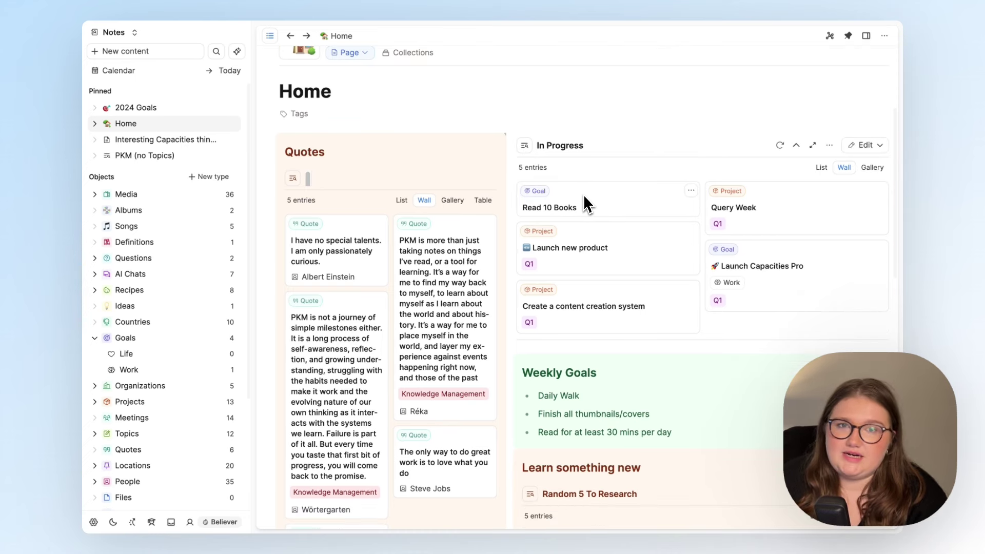